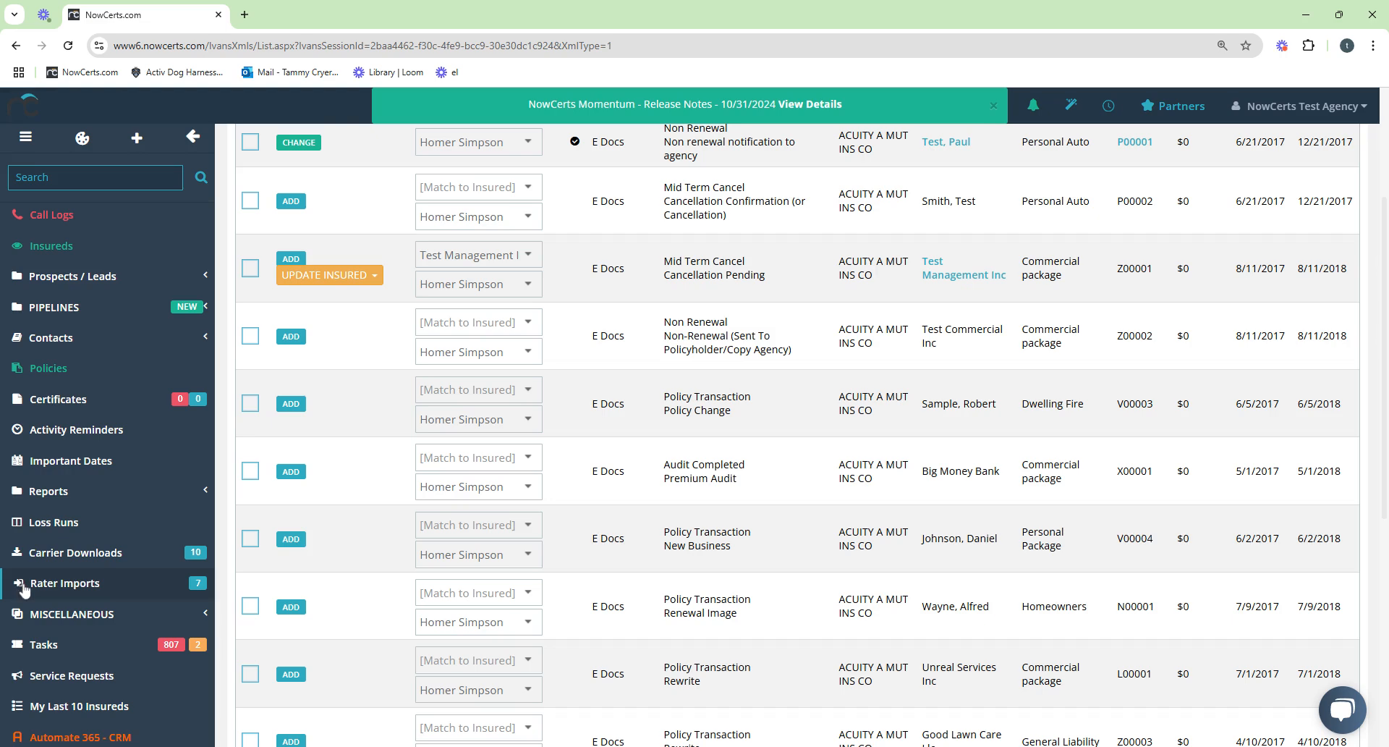
Open the partially consumed 06/03/2021 session in Rater Imports to view its items for merging.
click(82, 589)
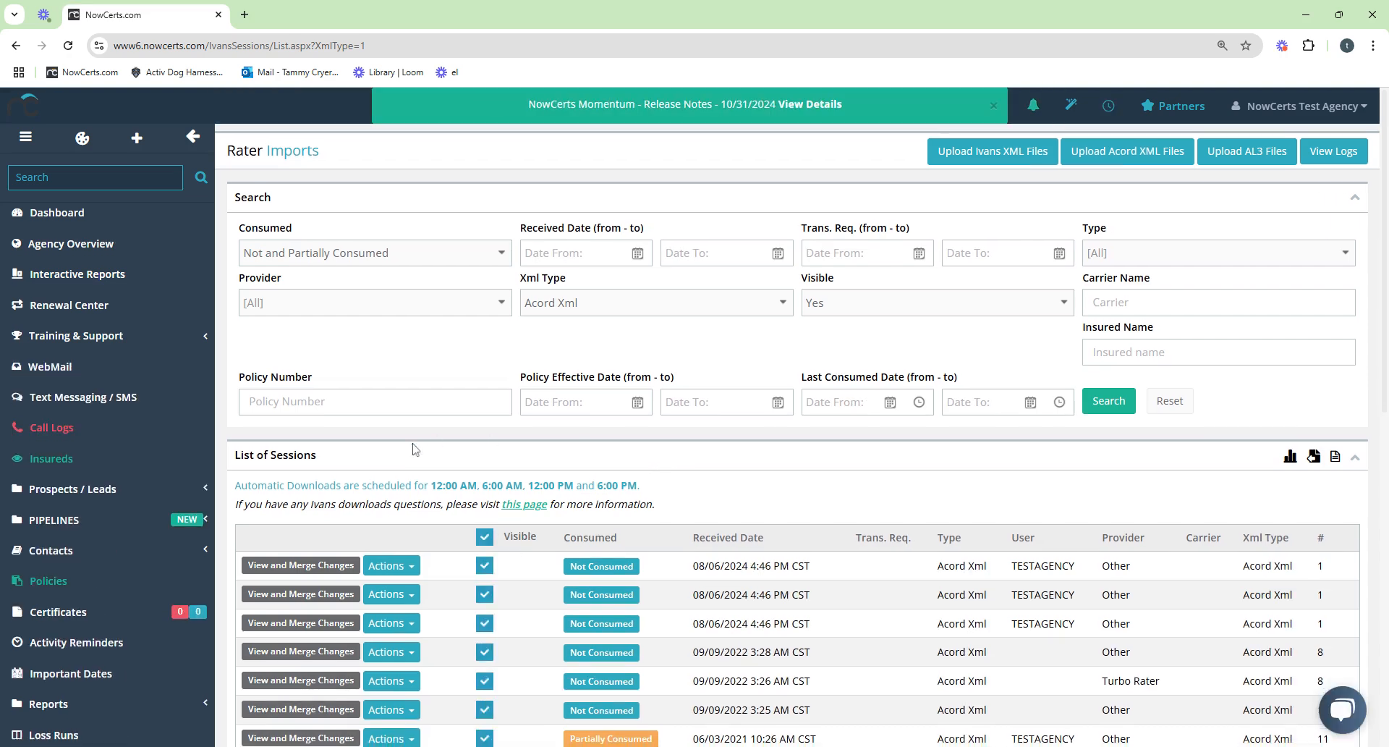
scroll(413, 448, down, 2)
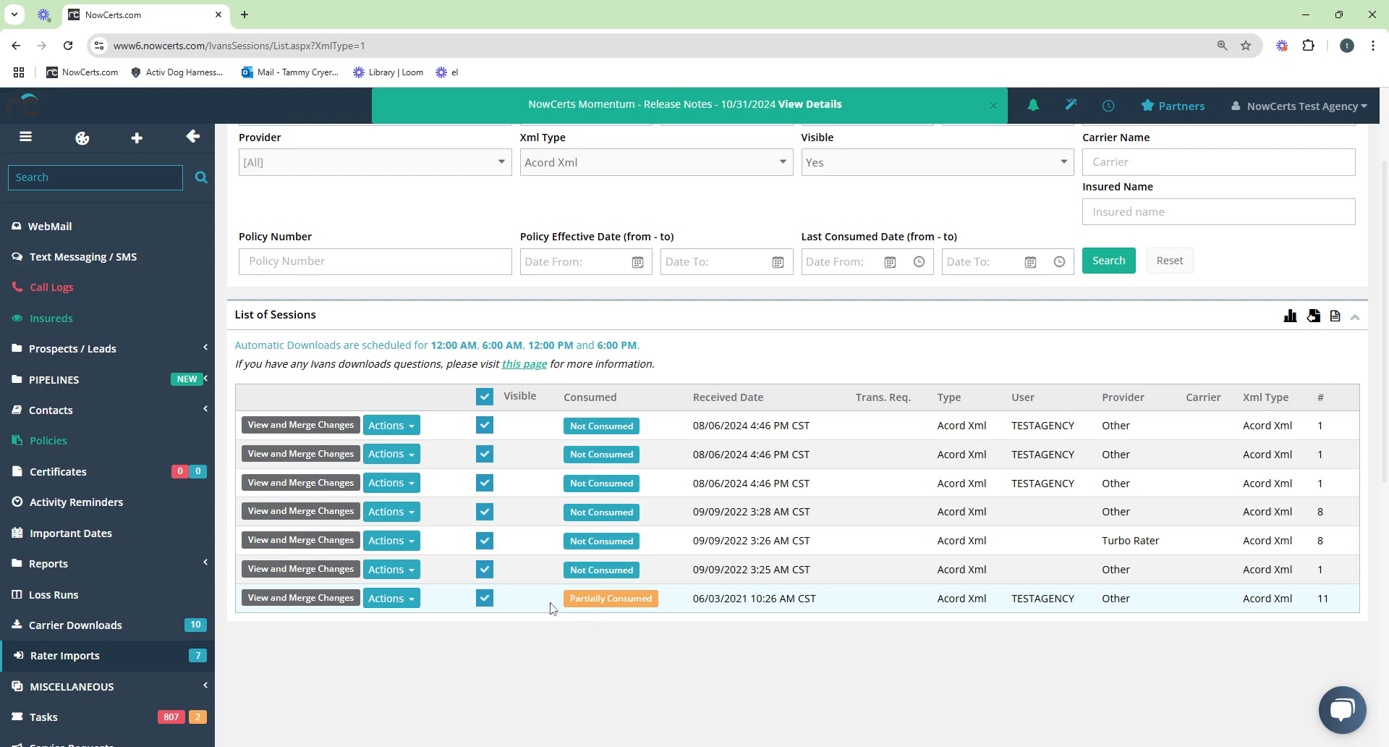
click(331, 604)
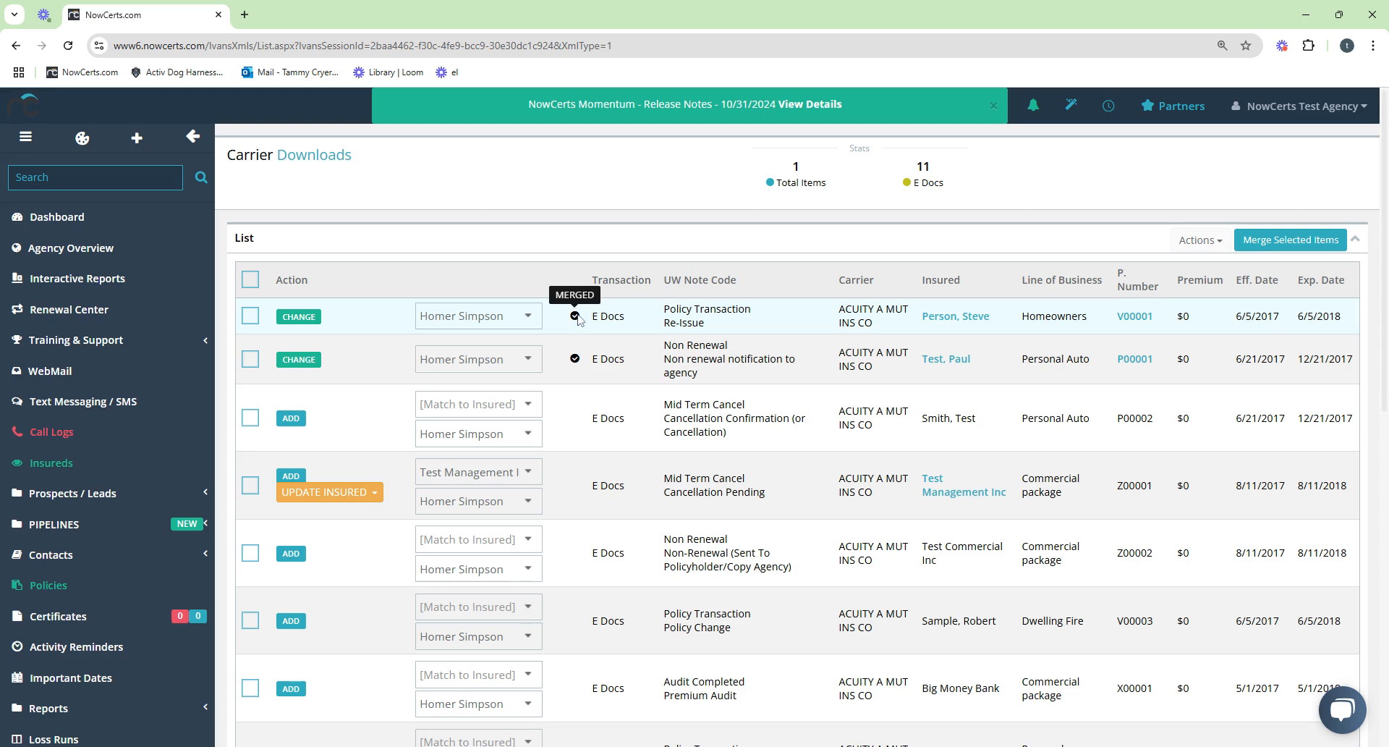
scroll(637, 355, down, 2)
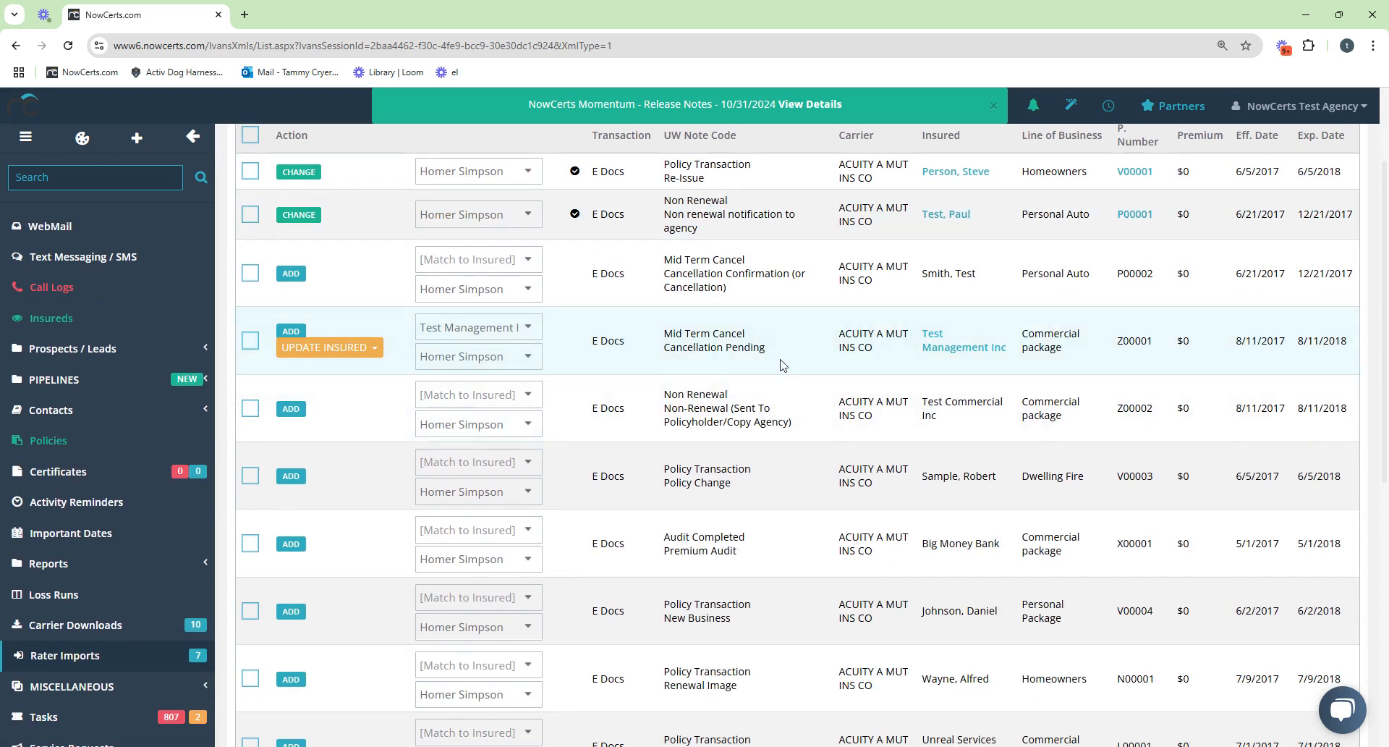
scroll(781, 363, up, 1)
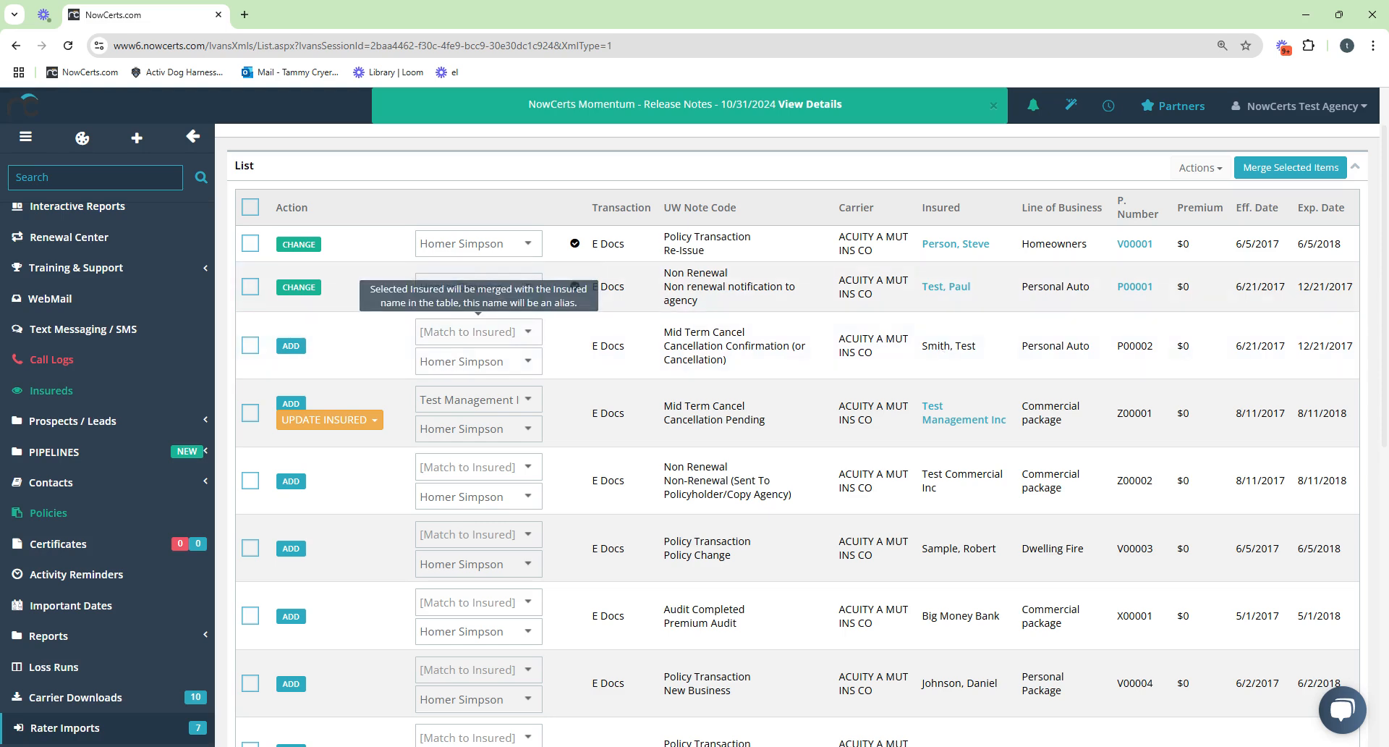
Search the existing insureds by name for a match to the Personal Auto cancellation confirmation item, leaving the match empty.
click(470, 331)
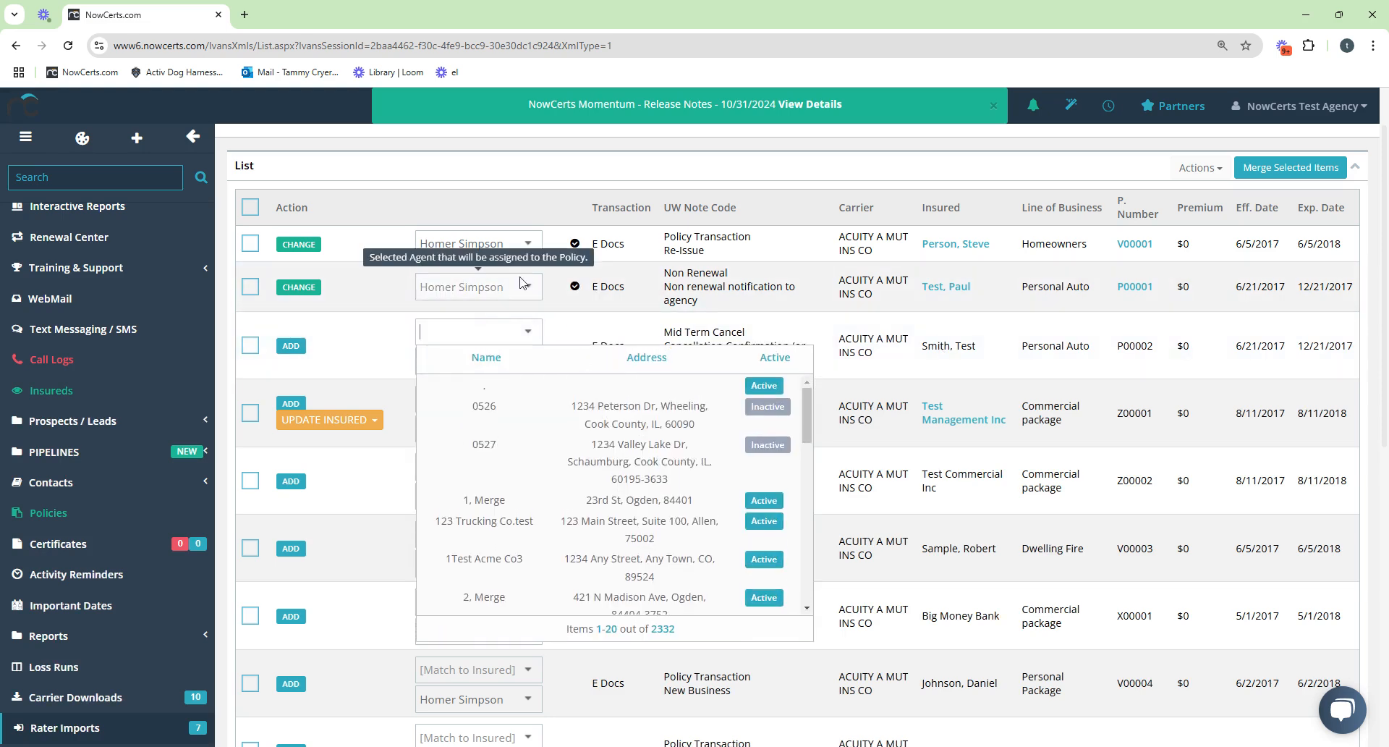
text(smith,tes)
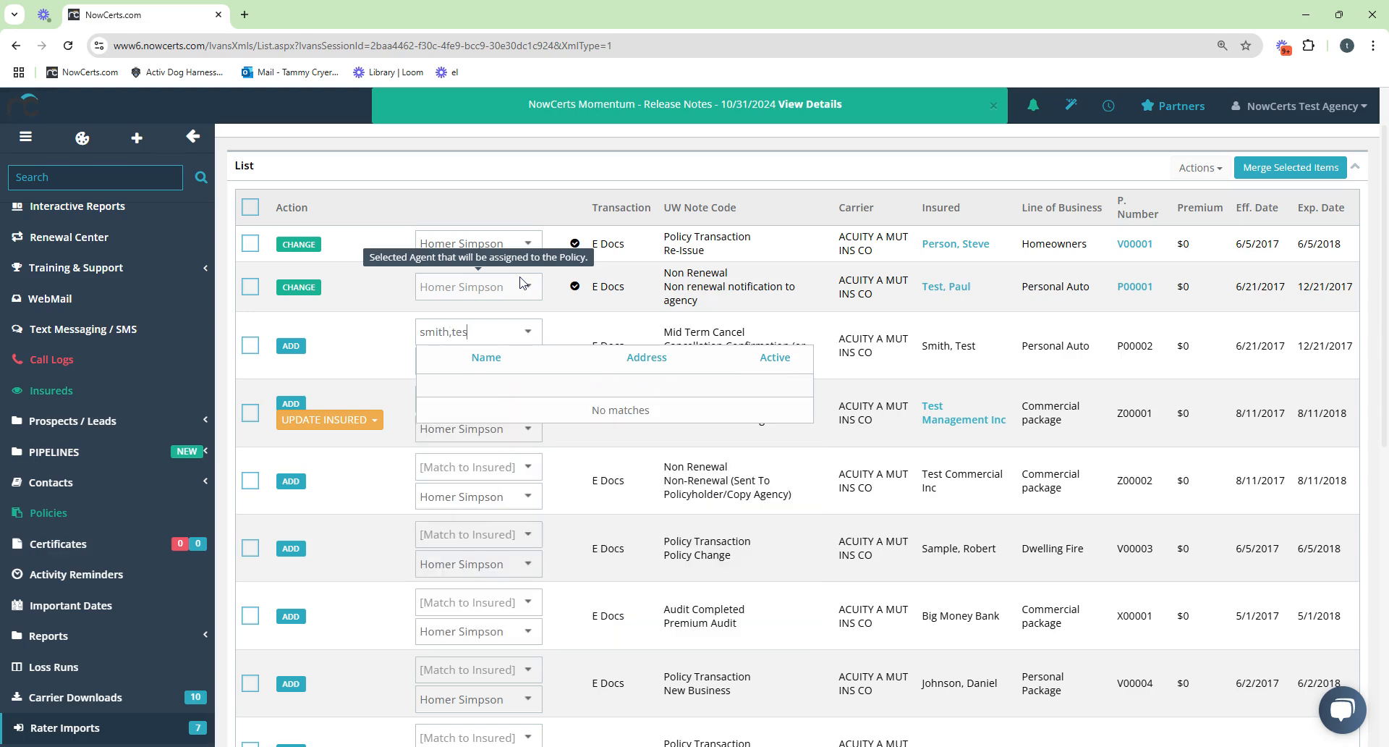
key(BackSpace)
text(test)
key(BackSpace)
key(BackSpace)
key(BackSpace)
key(BackSpace)
key(BackSpace)
key(BackSpace)
key(BackSpace)
key(BackSpace)
key(BackSpace)
key(BackSpace)
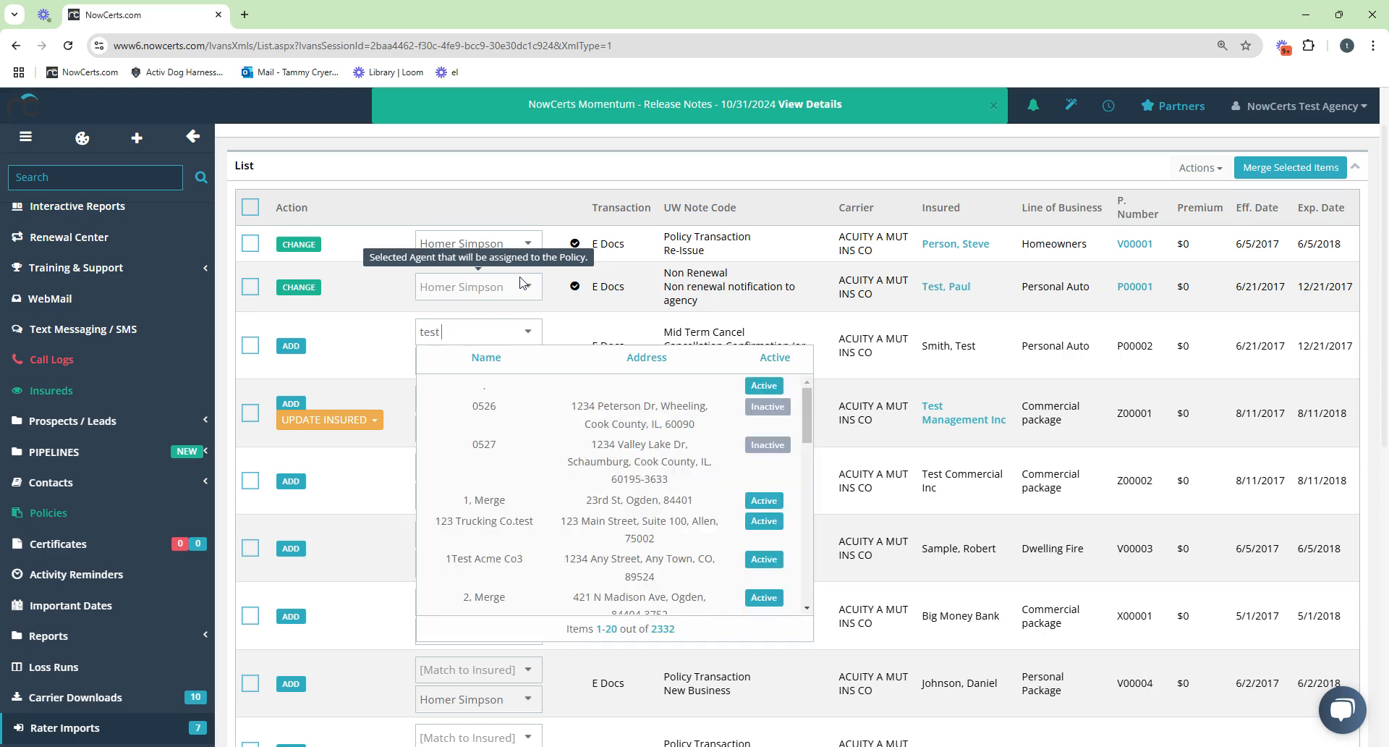
text(test smith)
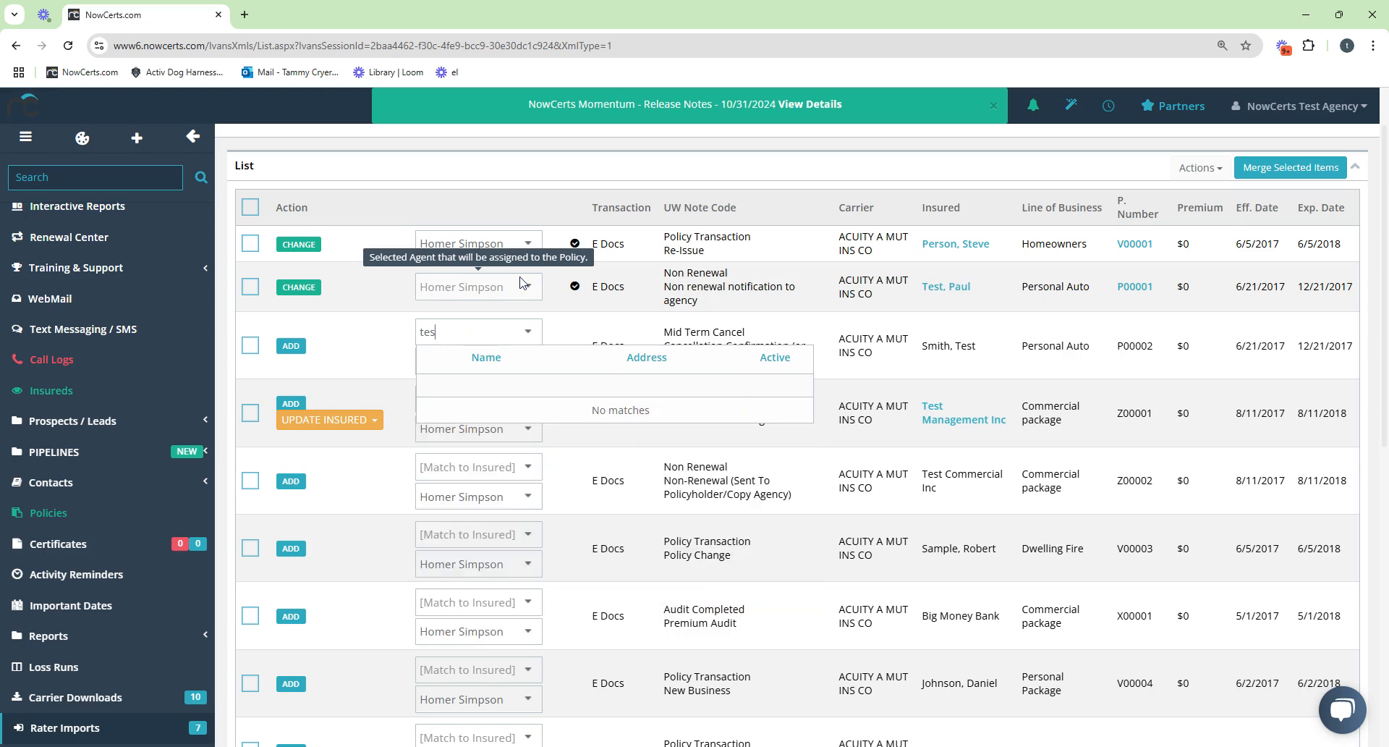
key(BackSpace)
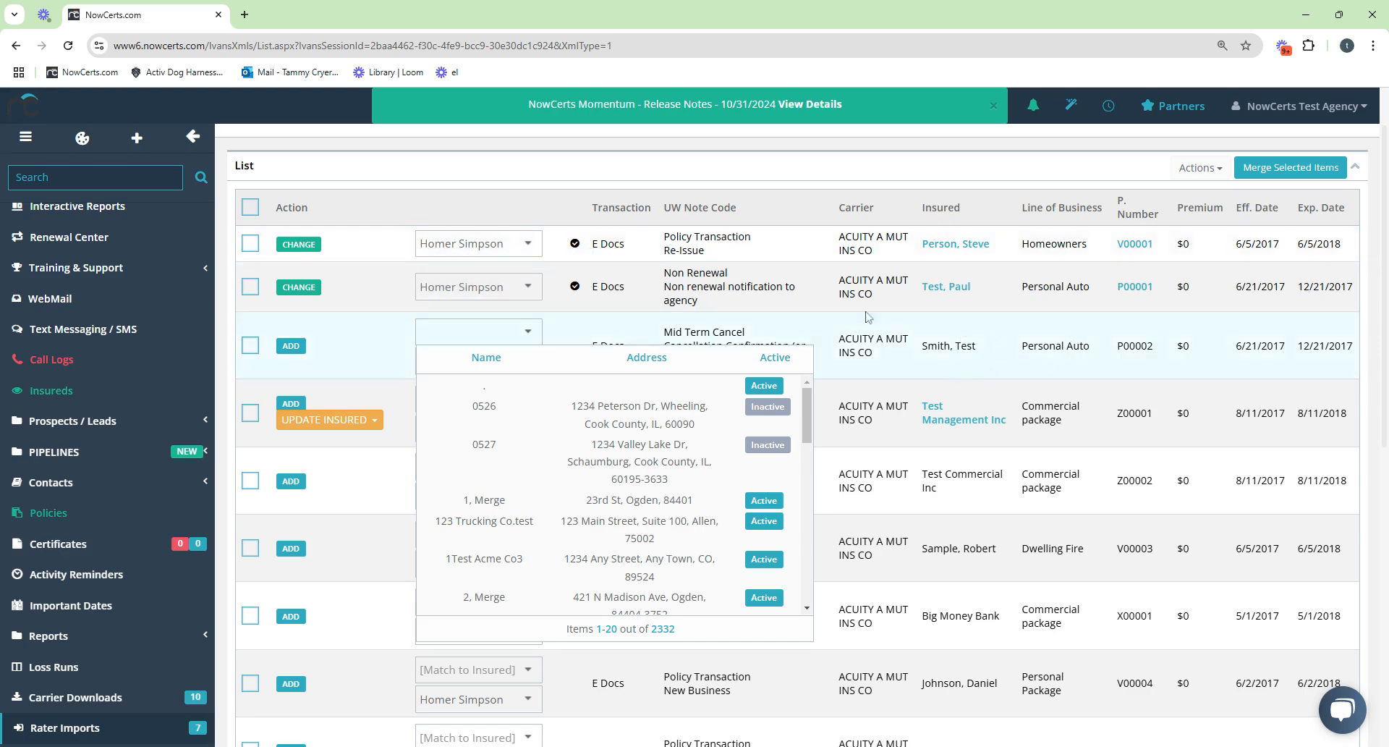
click(370, 340)
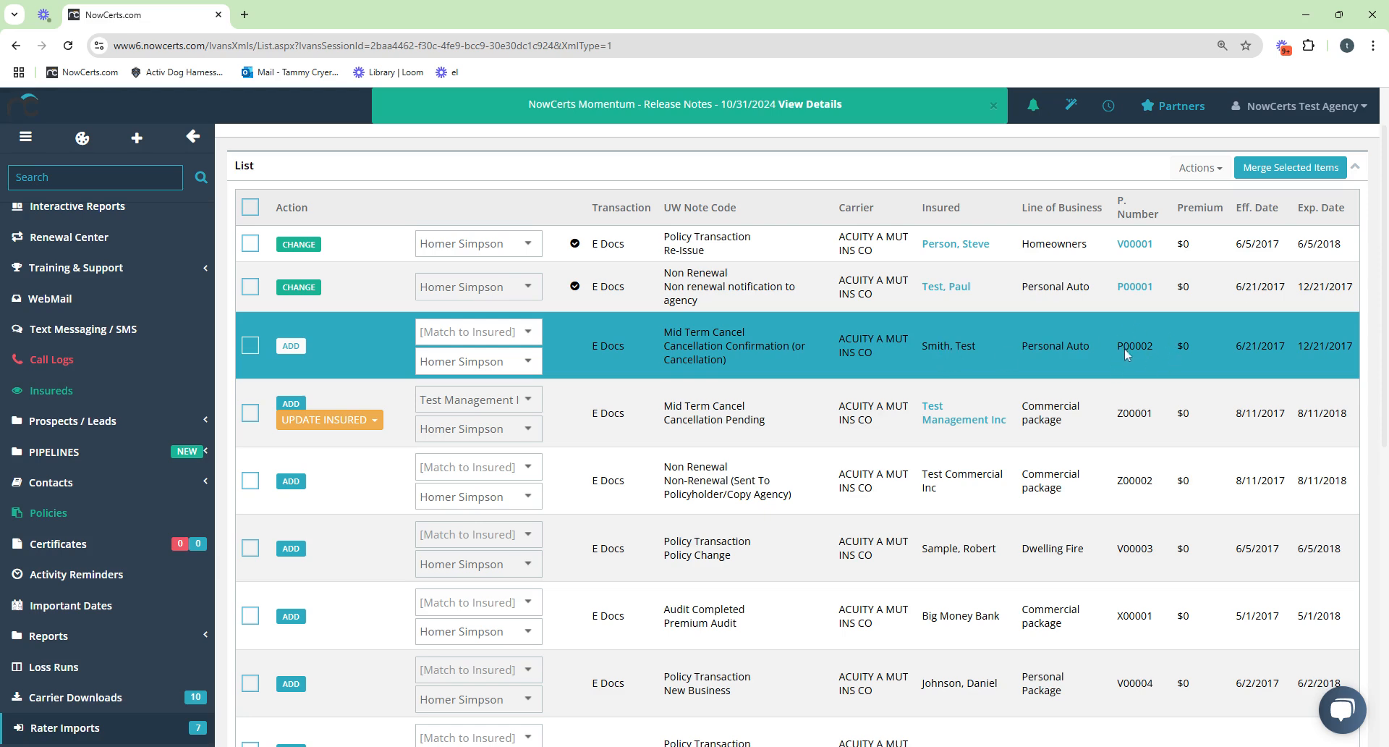
Select the Personal Auto cancellation confirmation item and assign a different agent to its policy.
click(251, 347)
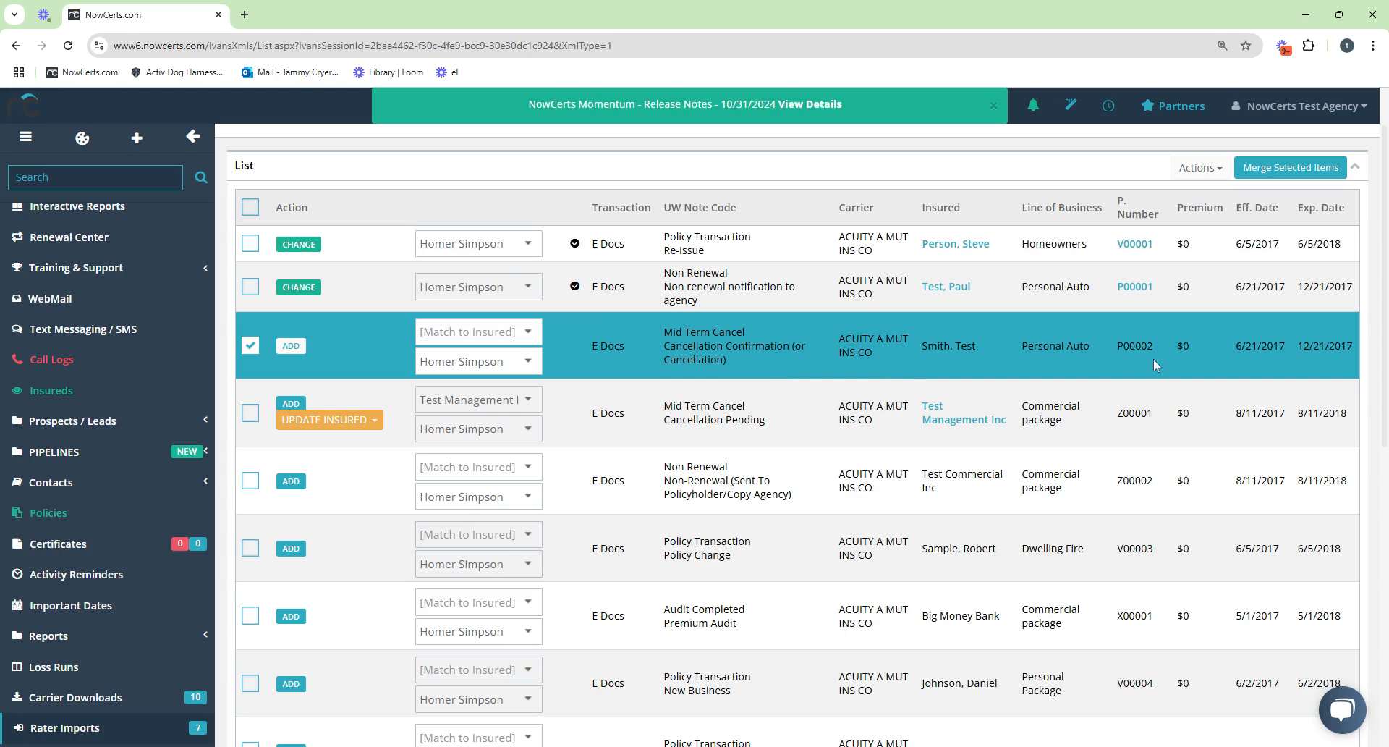
click(521, 366)
scroll(504, 497, down, 1)
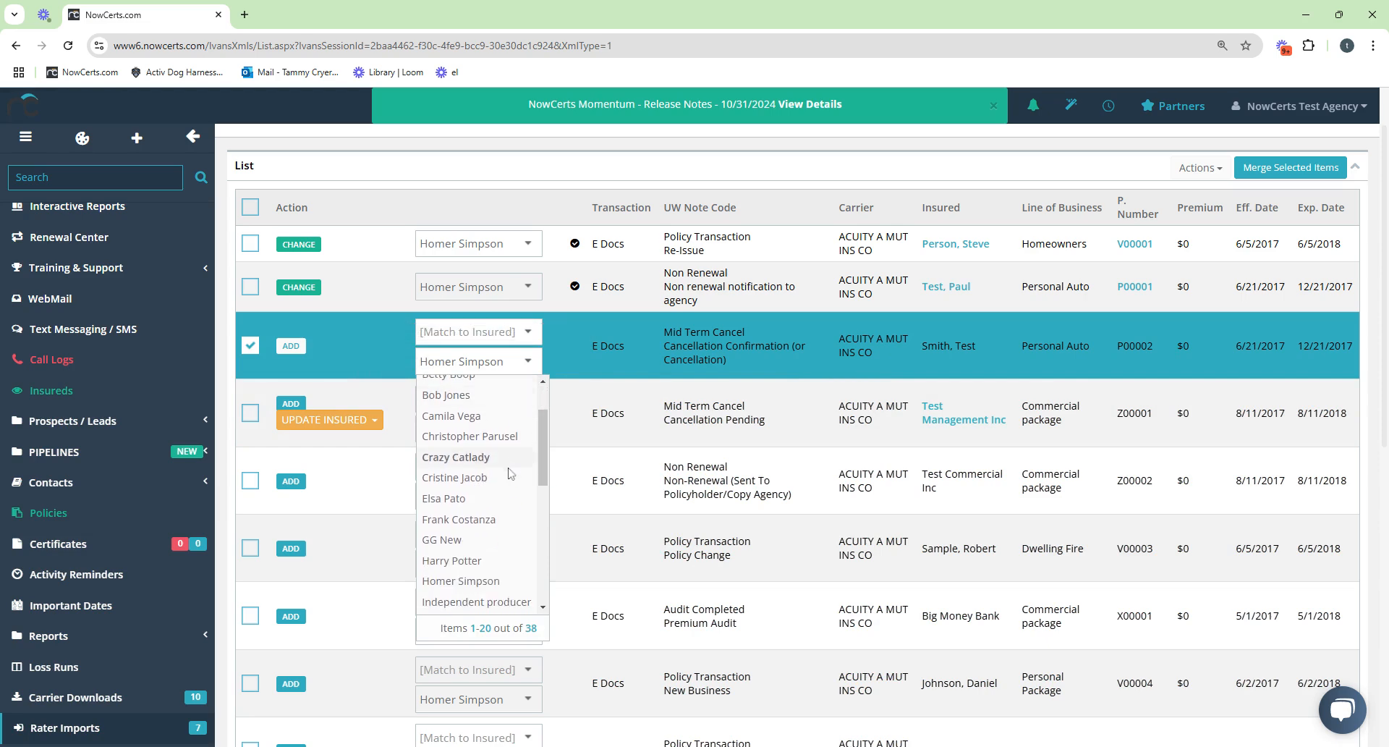
click(503, 517)
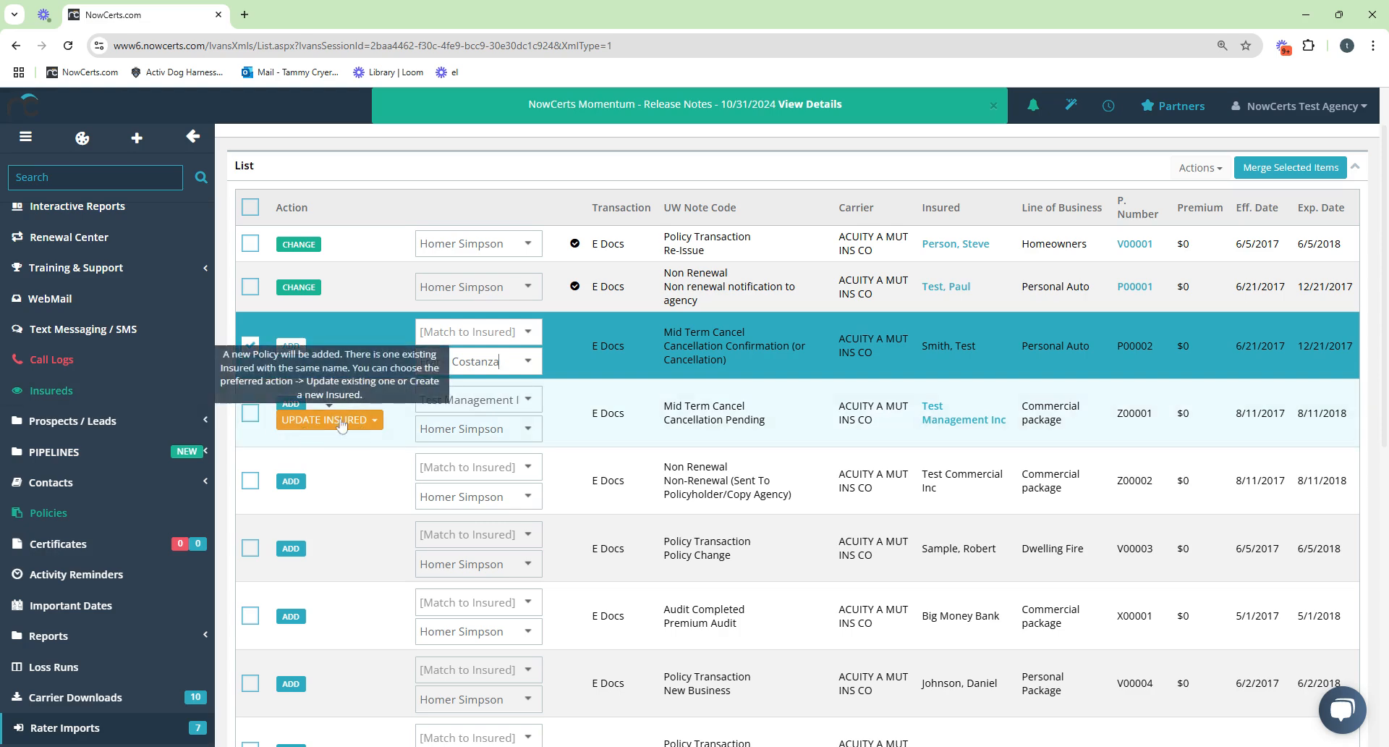
Select the Test Management Inc item, match the Test Commercial Inc item to the existing active insured Test Commercial, and select it too.
click(250, 415)
scroll(643, 447, down, 1)
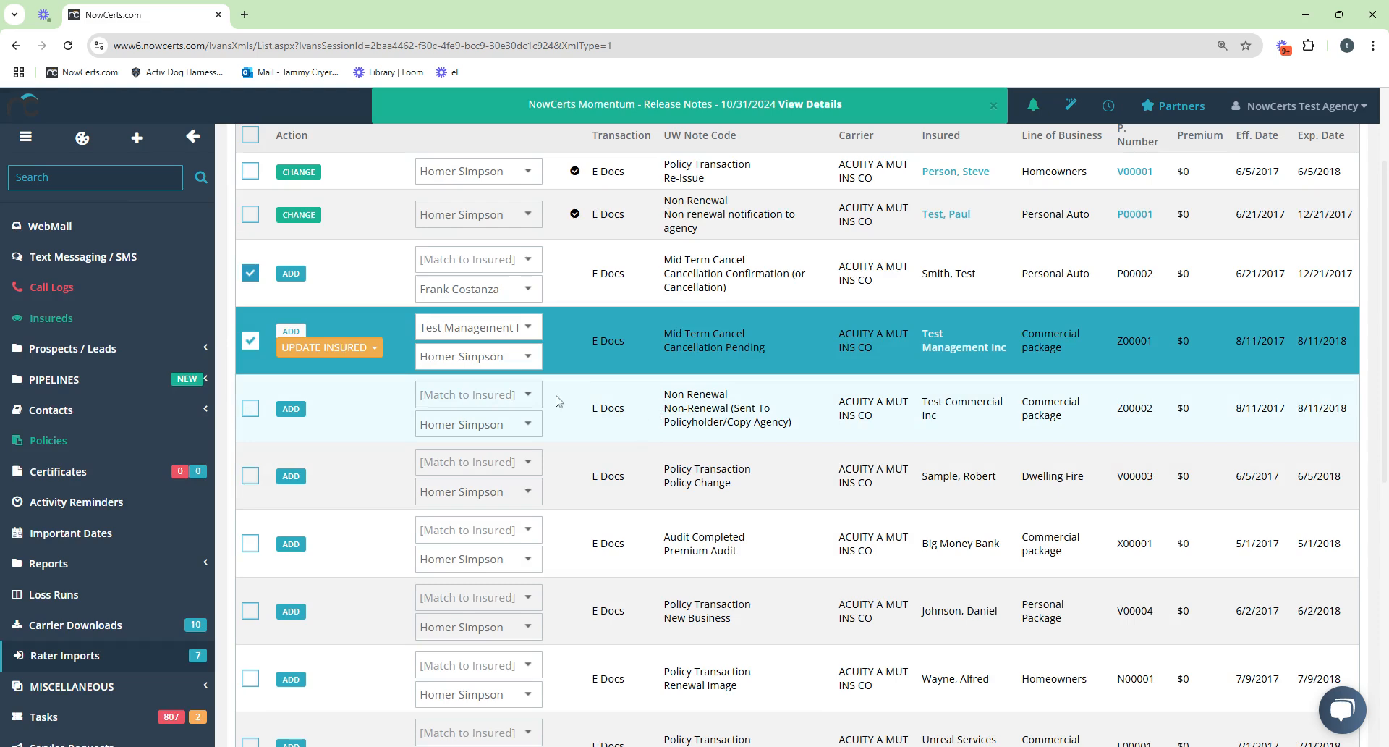
click(466, 395)
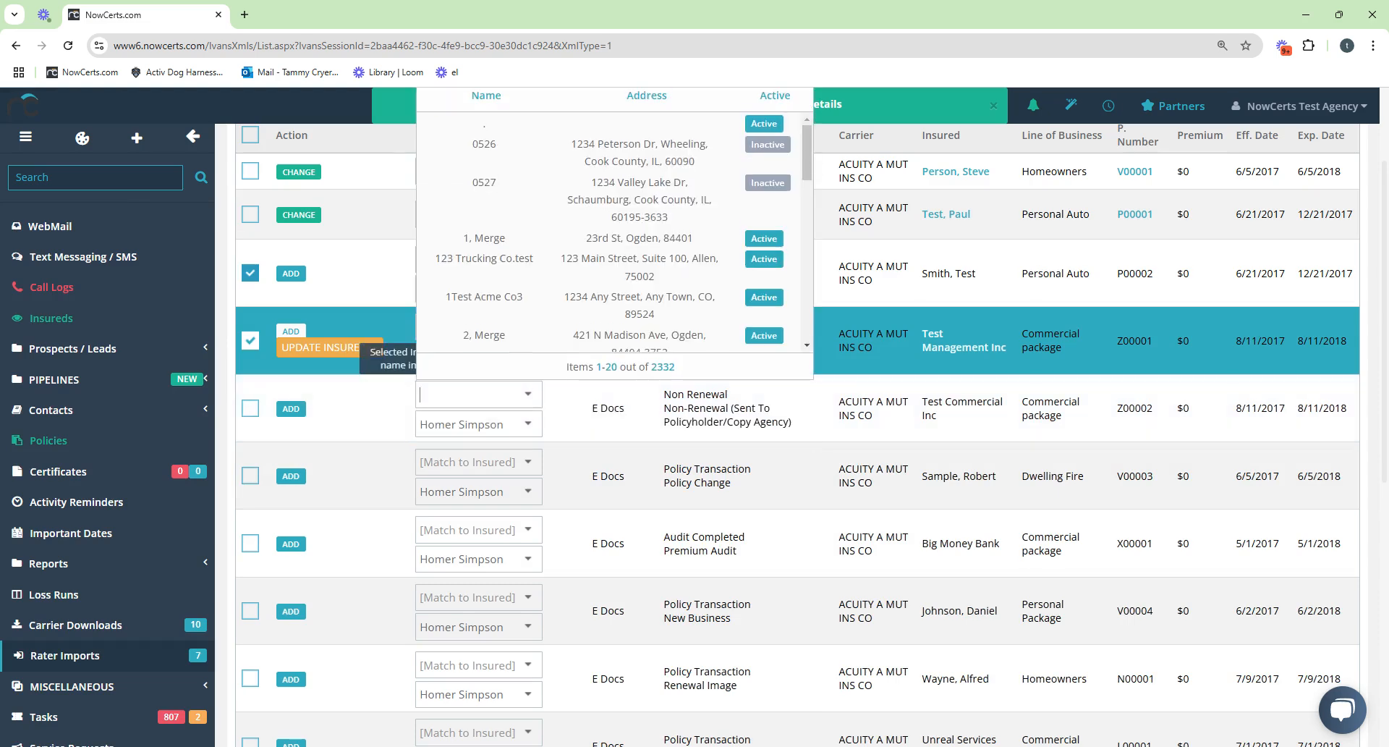
text(test comm)
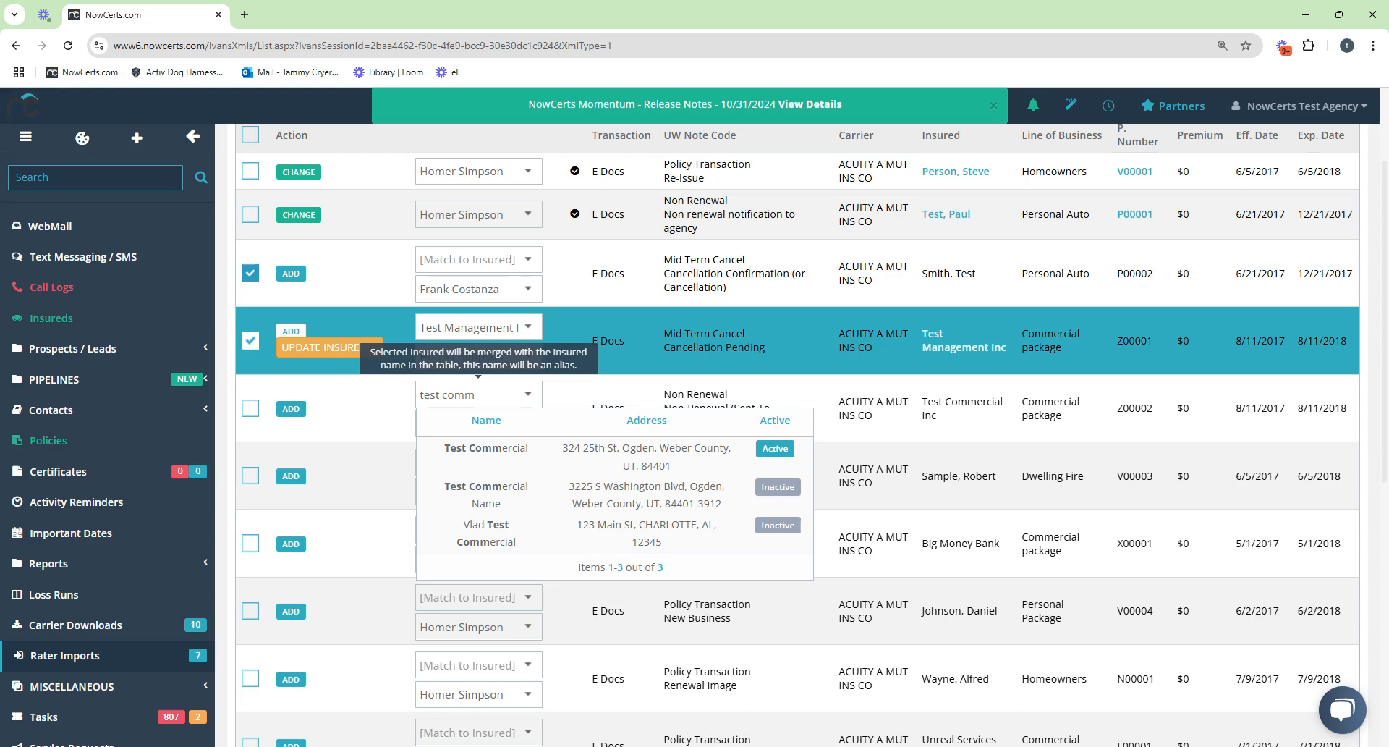
click(536, 466)
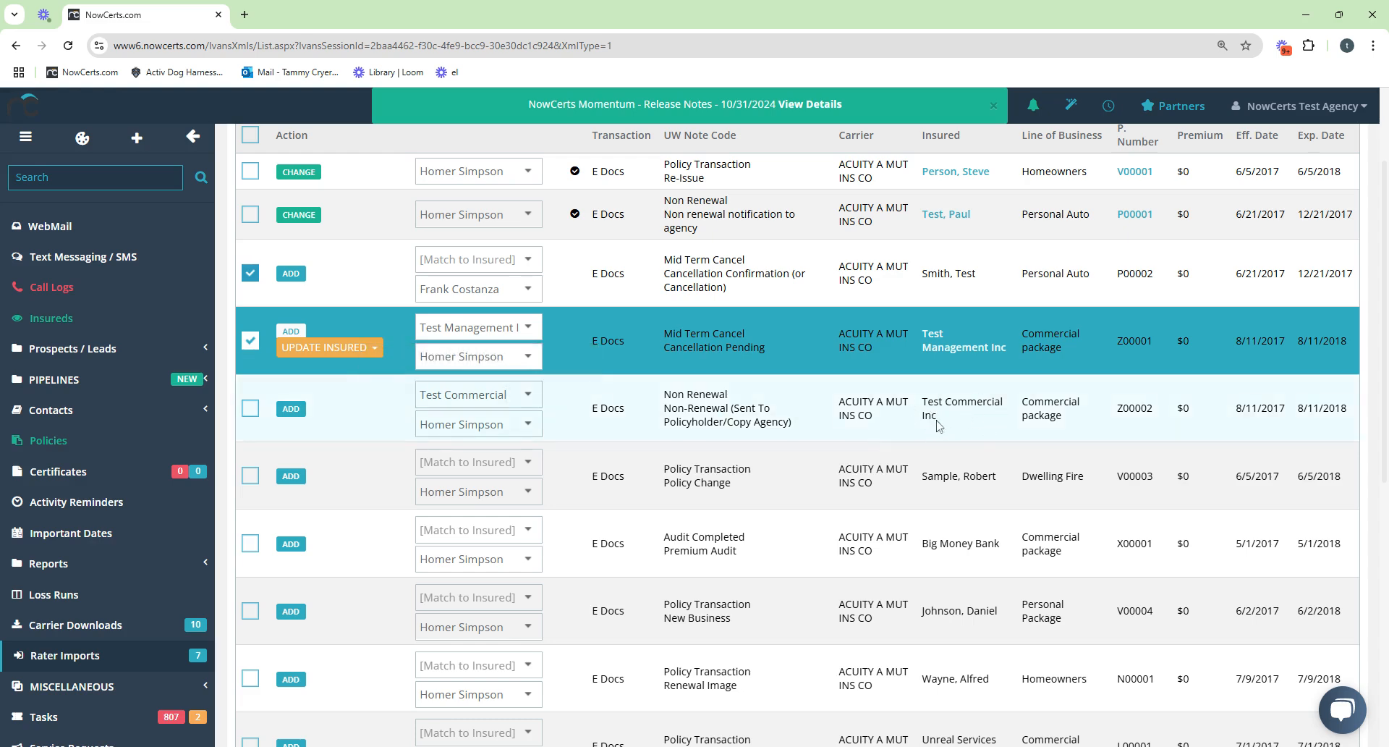
click(249, 409)
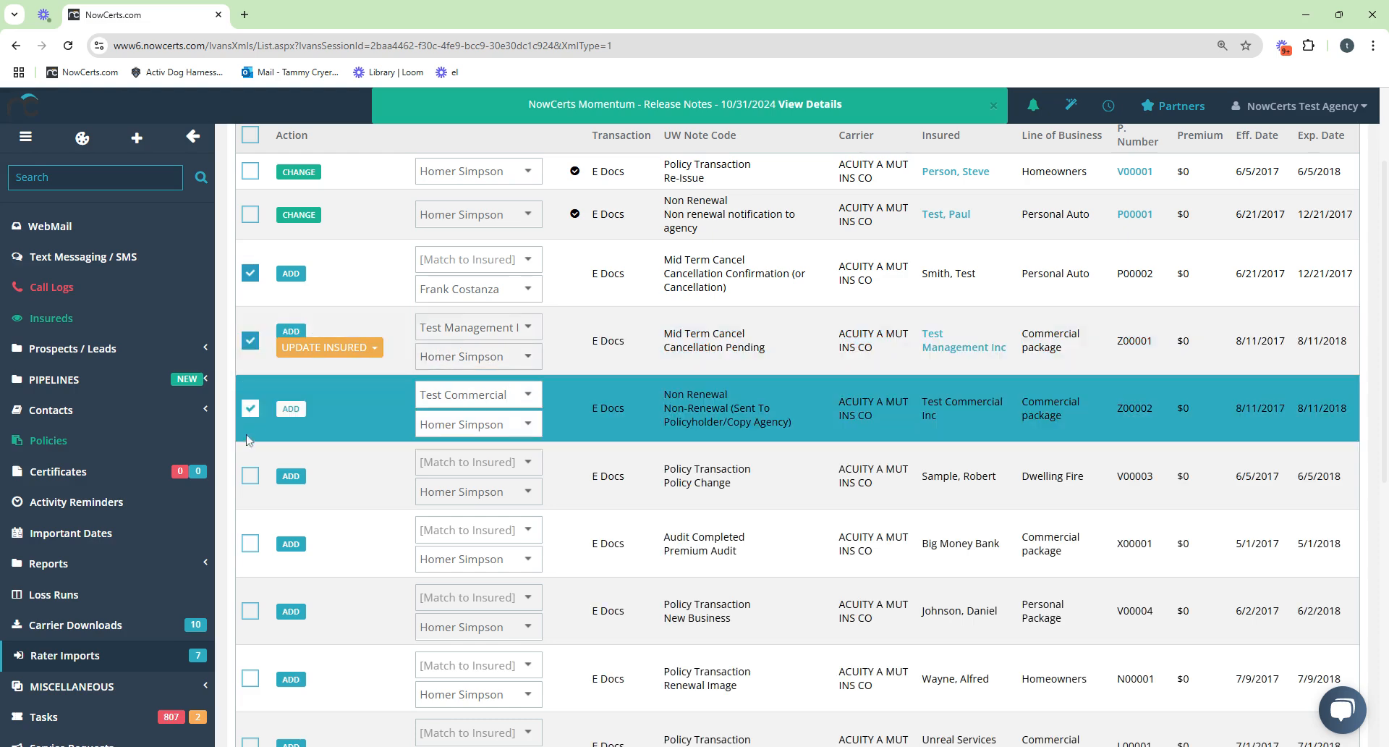
Select the Dwelling Fire policy change item and search the existing insureds by name for its match, leaving the match empty.
click(249, 475)
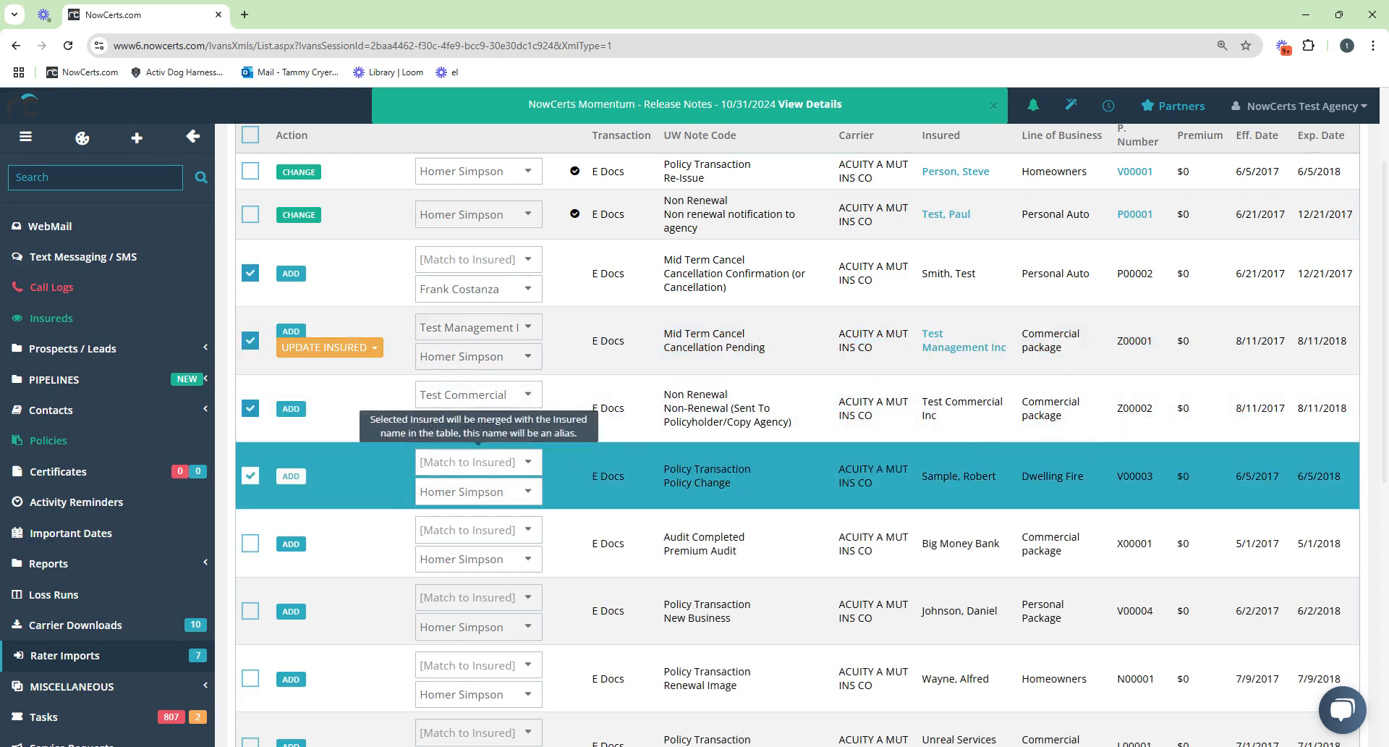
click(466, 462)
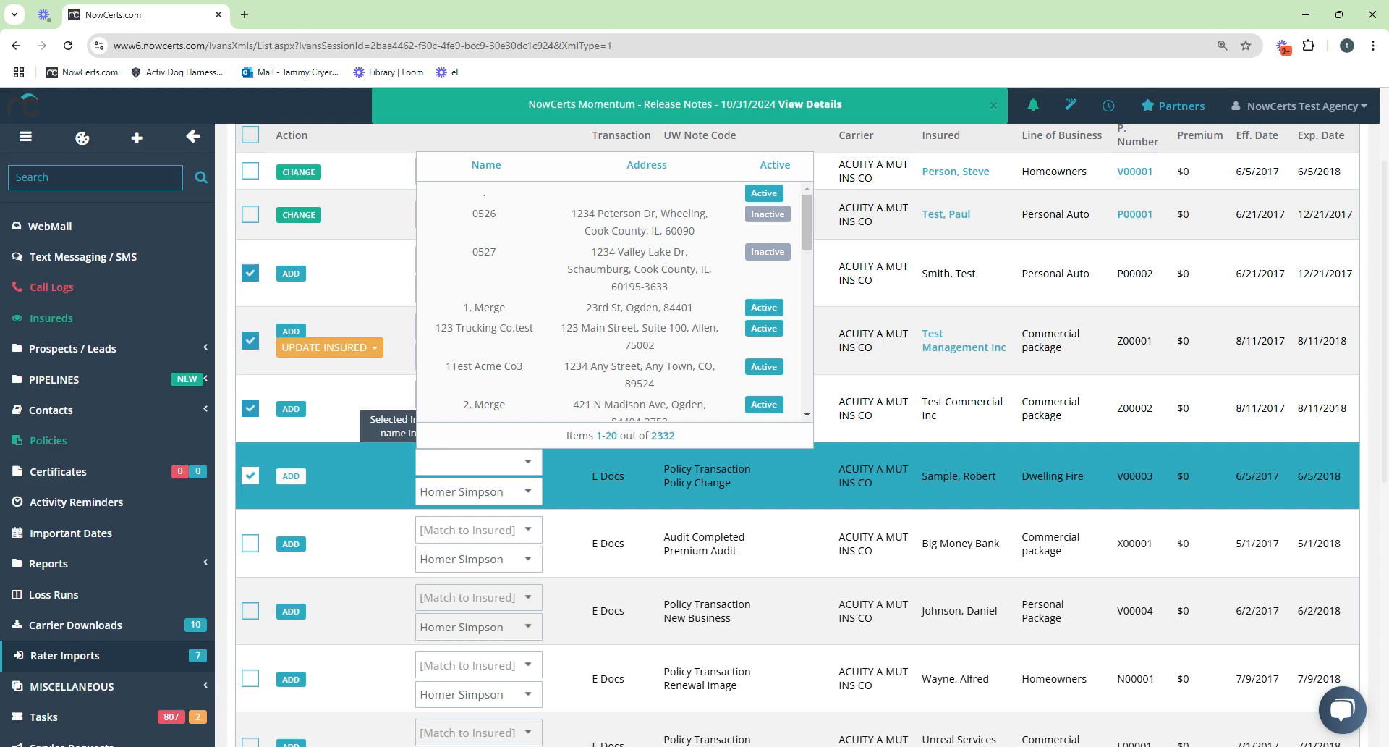
text(robert sam)
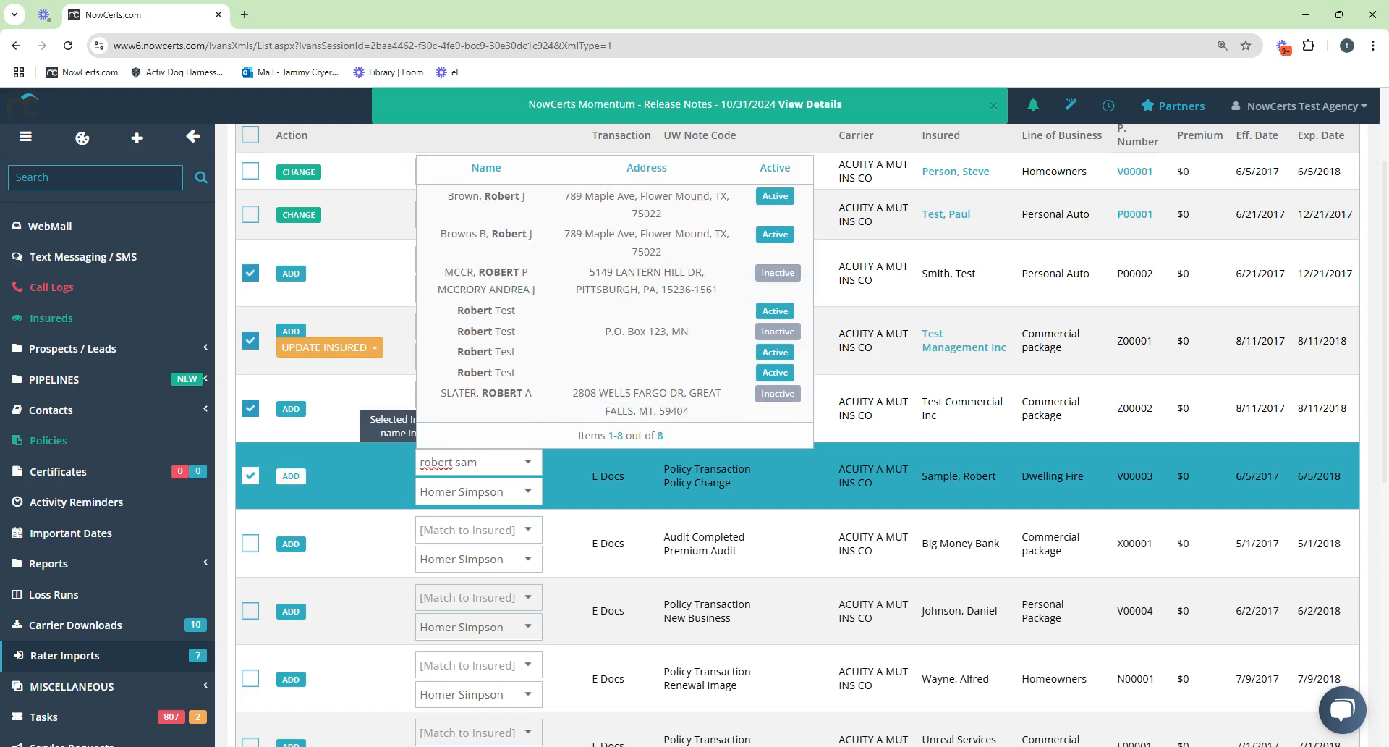
text(ple)
key(ctrl+a)
key(BackSpace)
text(sam)
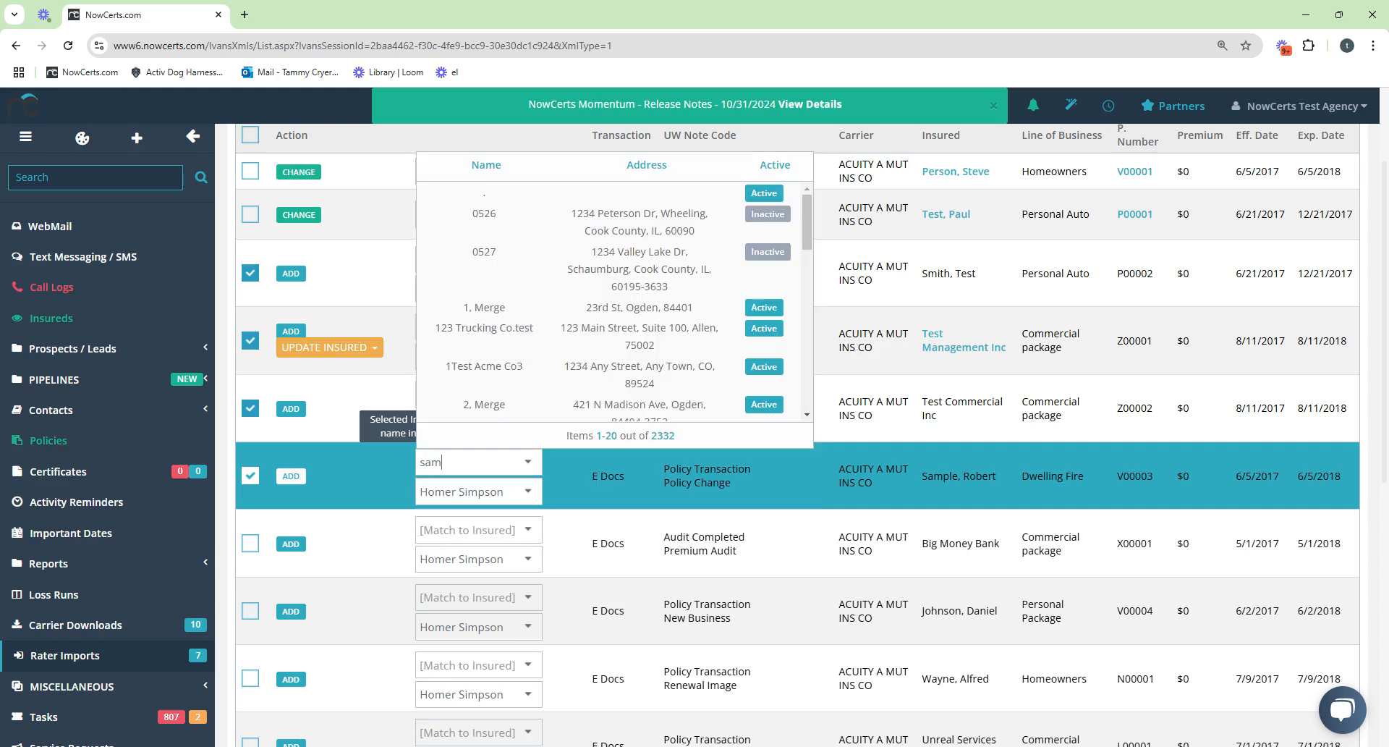
text(ple)
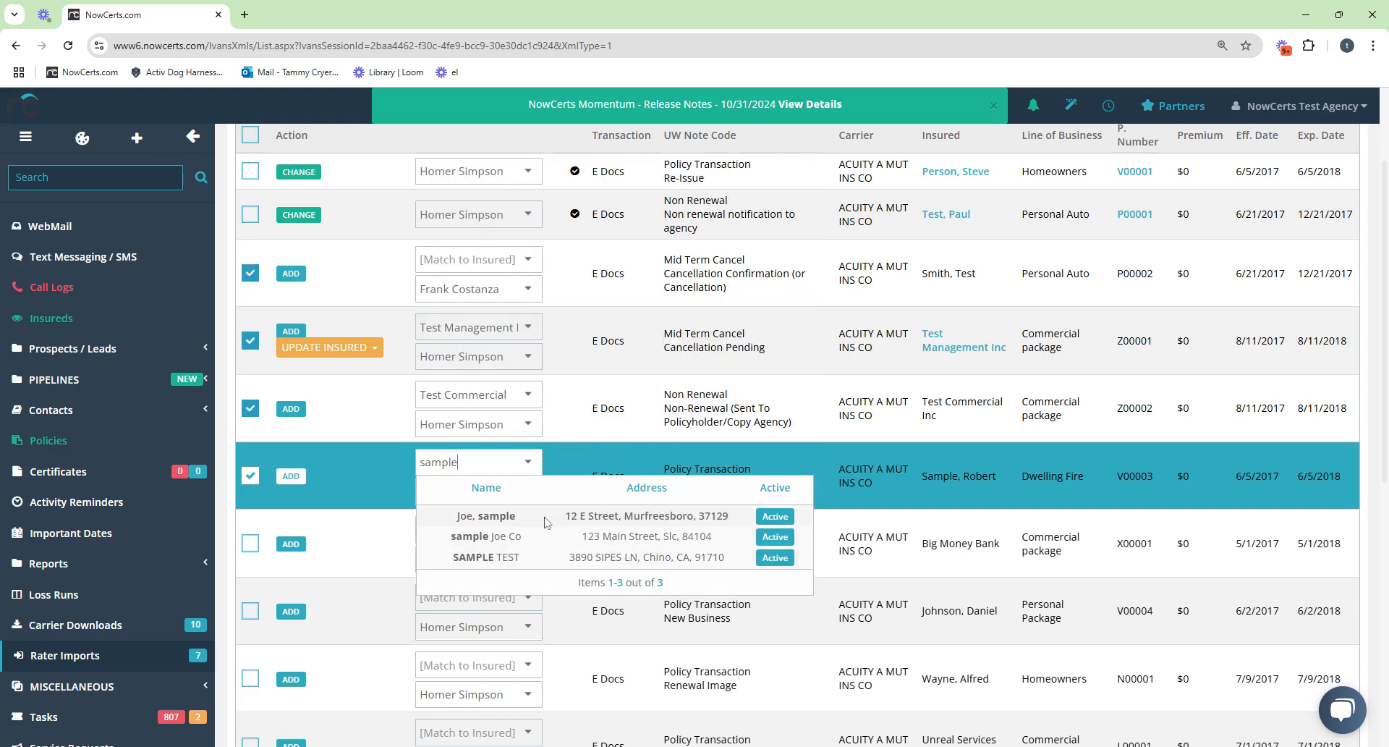
key(BackSpace)
key(BackSpace)
key(BackSpace)
key(BackSpace)
key(BackSpace)
key(BackSpace)
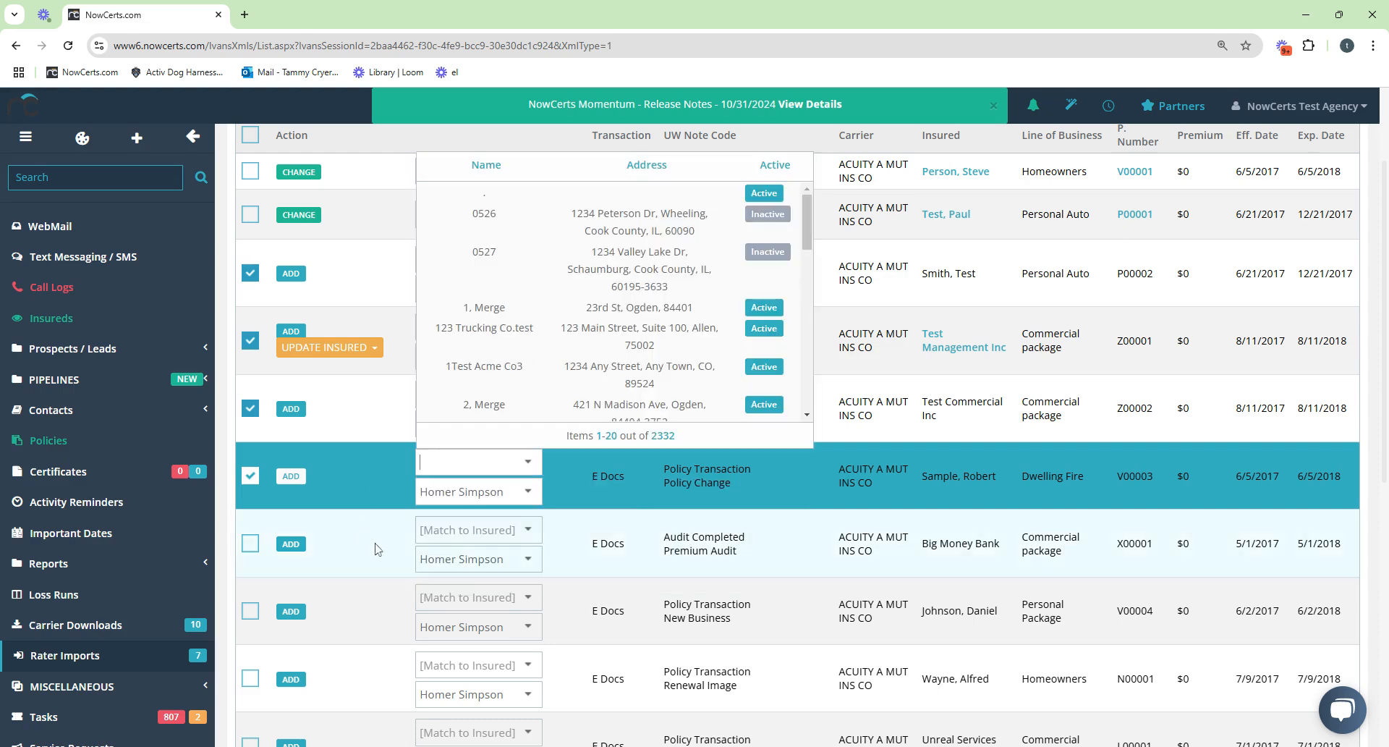
Select the remaining five items for merging, from Big Money Bank down to Good Lawn Care Llc.
scroll(510, 477, down, 1)
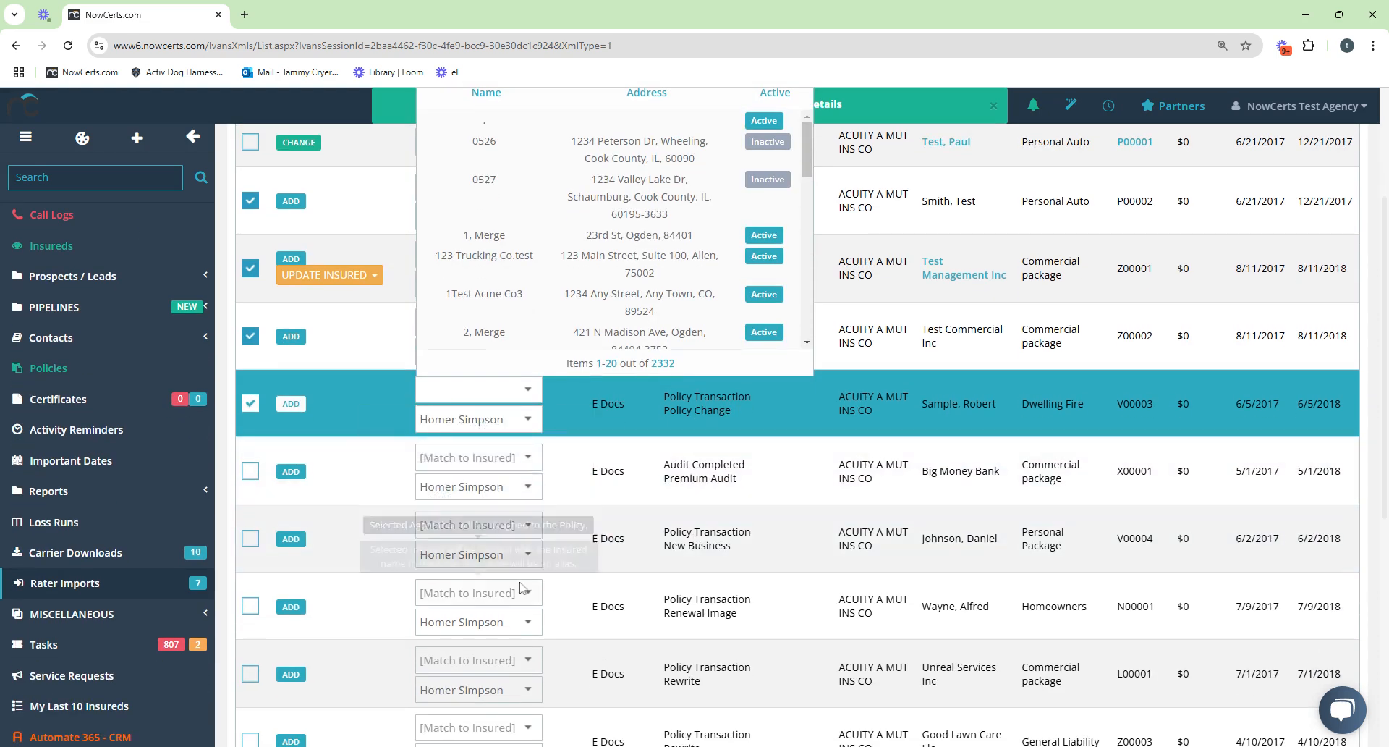
scroll(434, 456, down, 2)
click(251, 326)
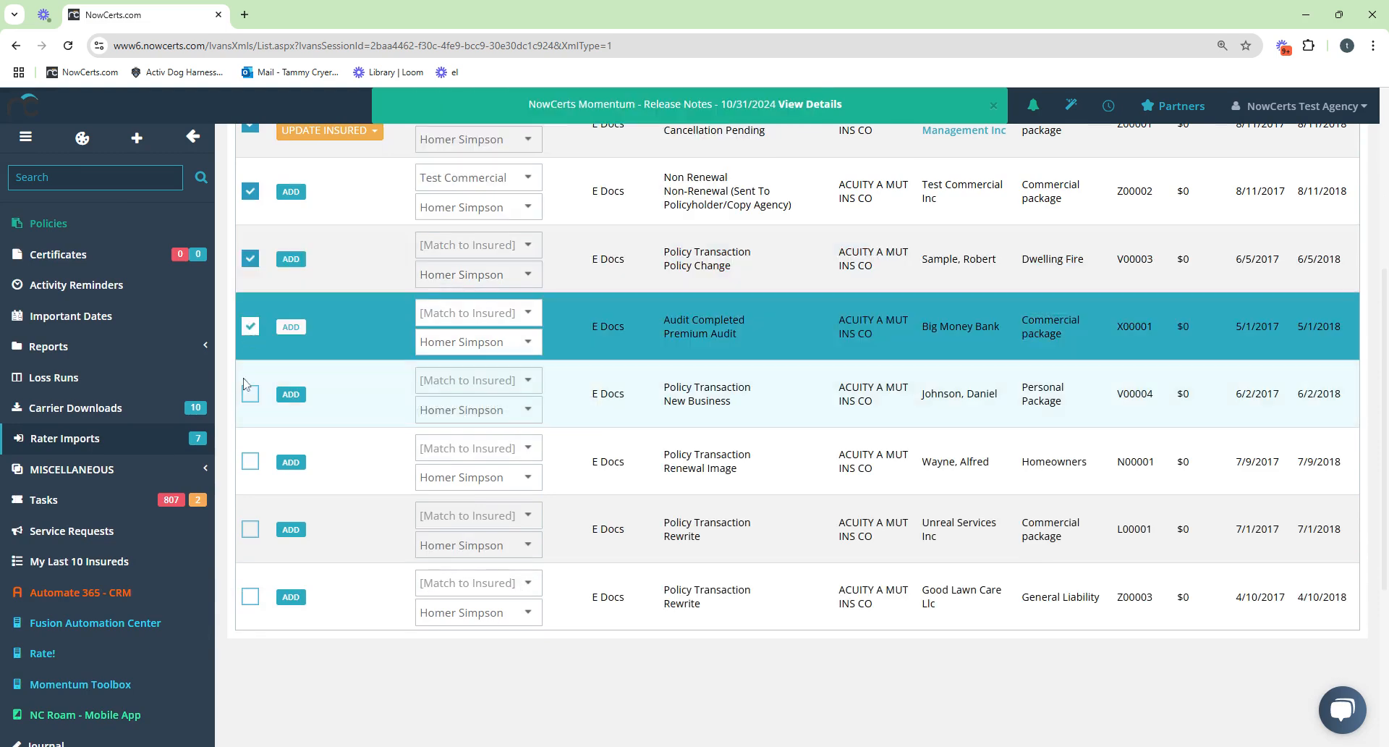
click(251, 394)
click(250, 462)
click(250, 529)
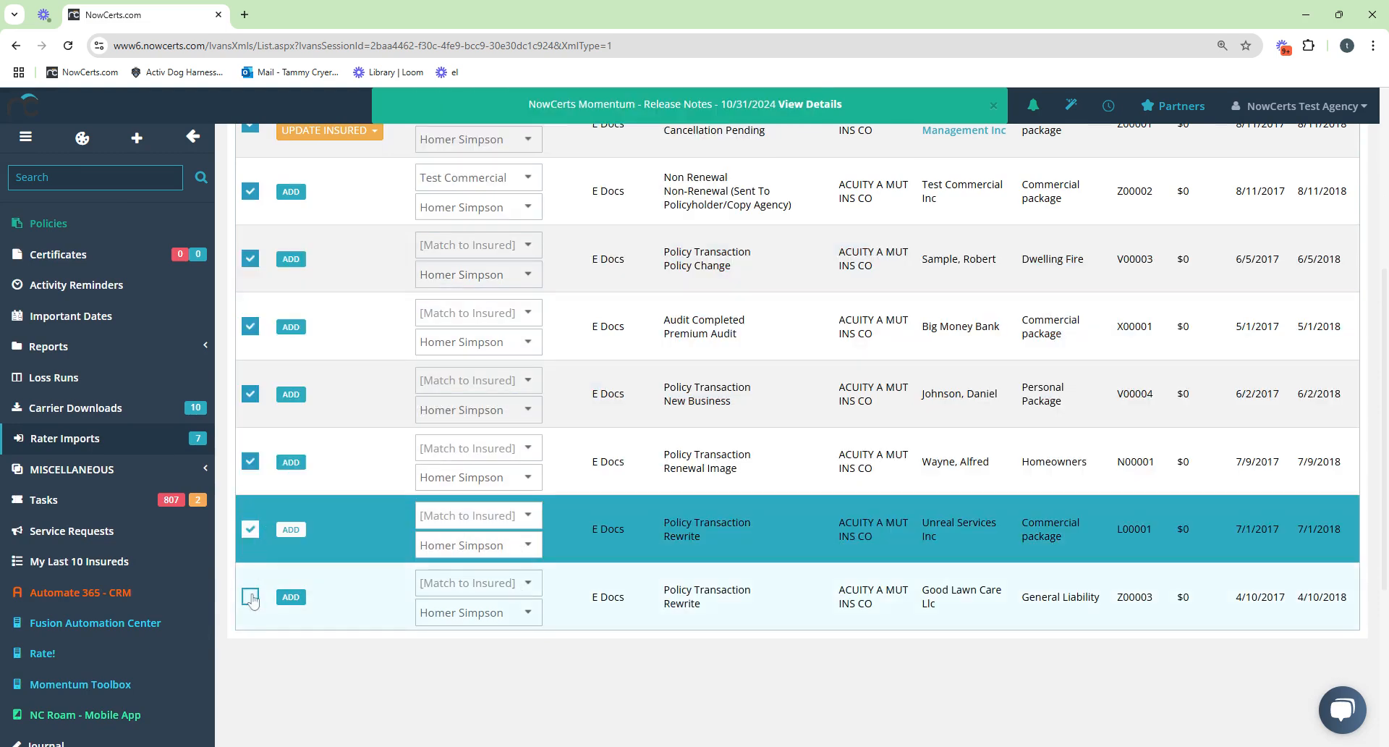
click(250, 596)
Merge all the selected items and acknowledge the completion message.
scroll(365, 487, up, 5)
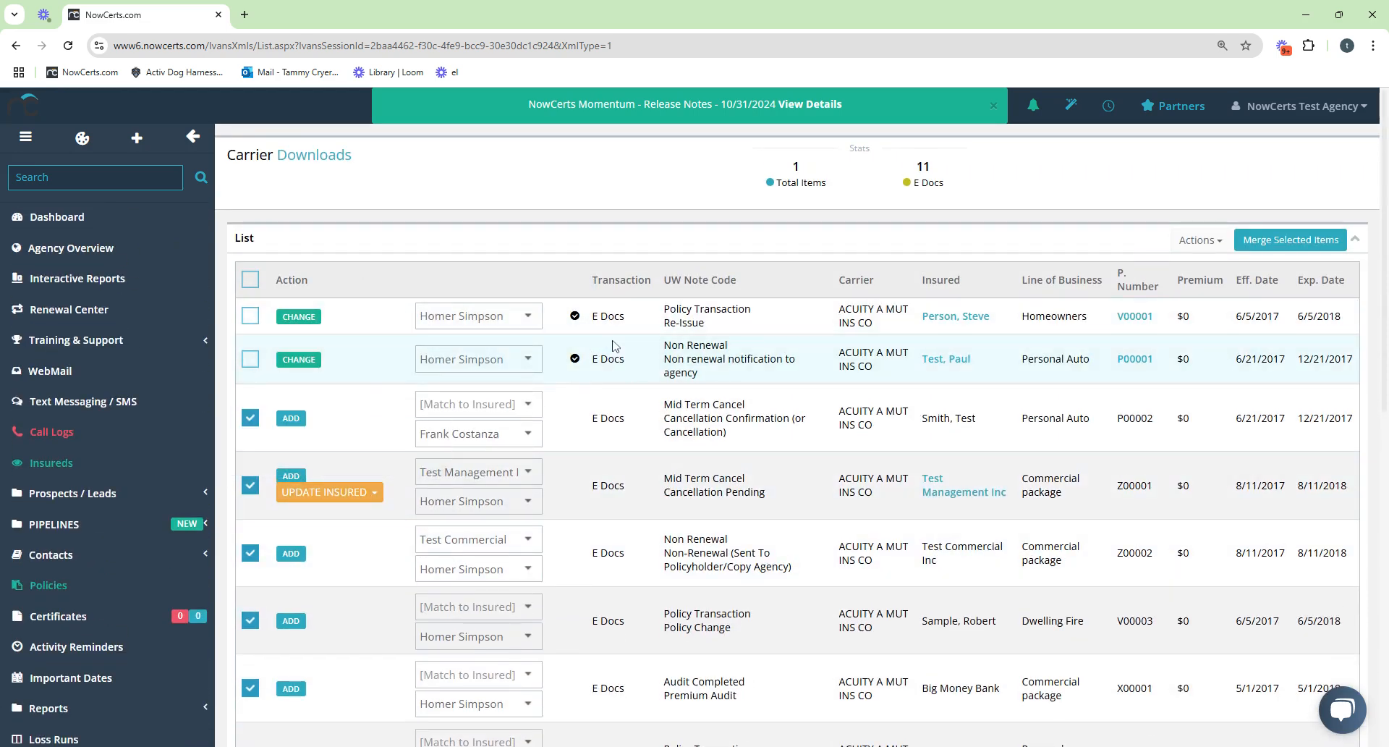
click(1299, 250)
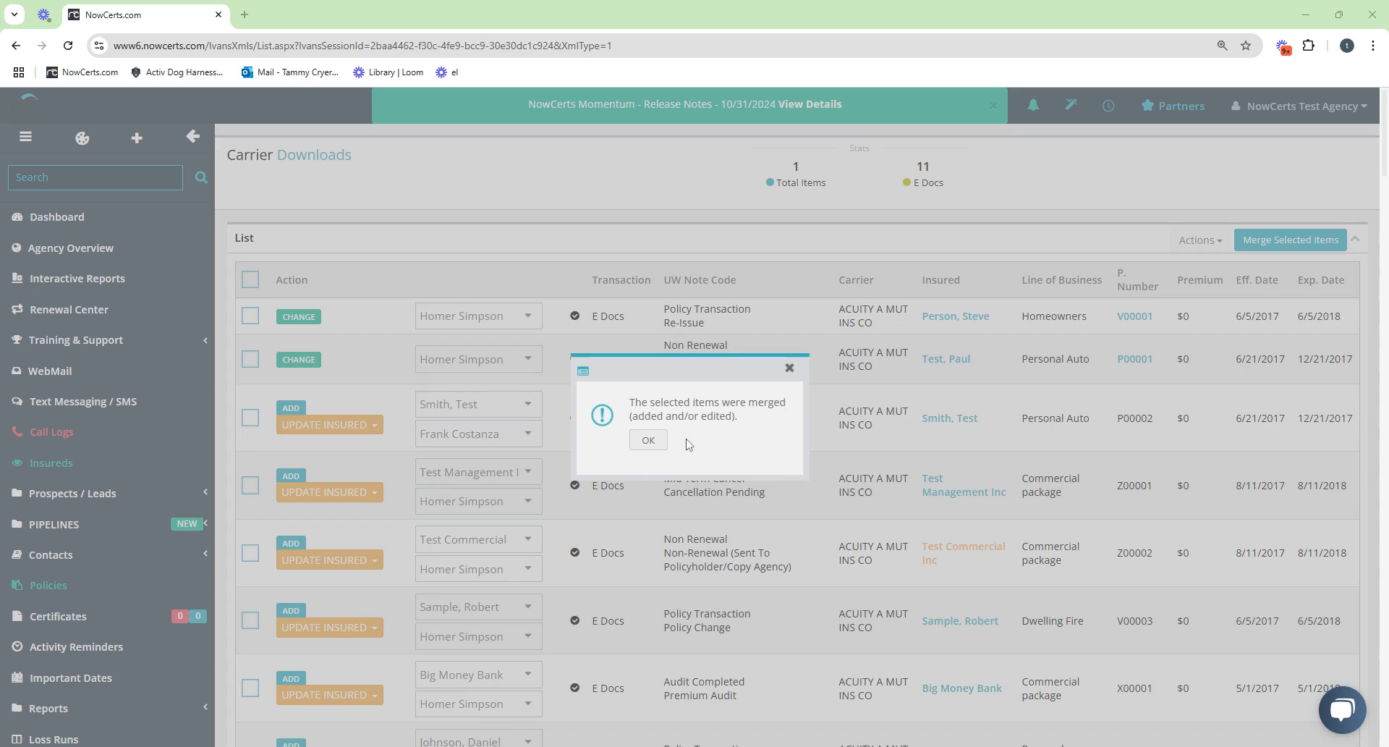
click(649, 442)
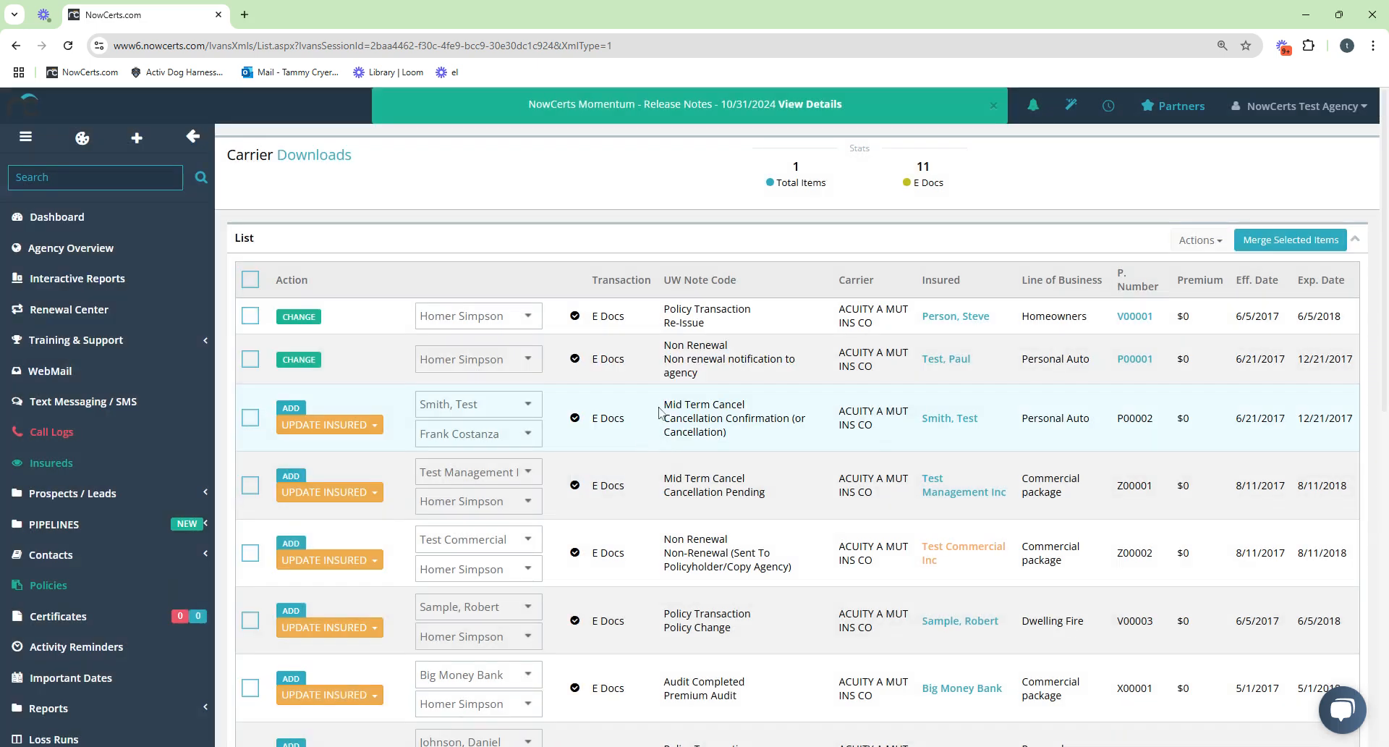
Review the merged items, and return to Rater Imports to check the list of sessions still awaiting merging.
scroll(676, 394, down, 5)
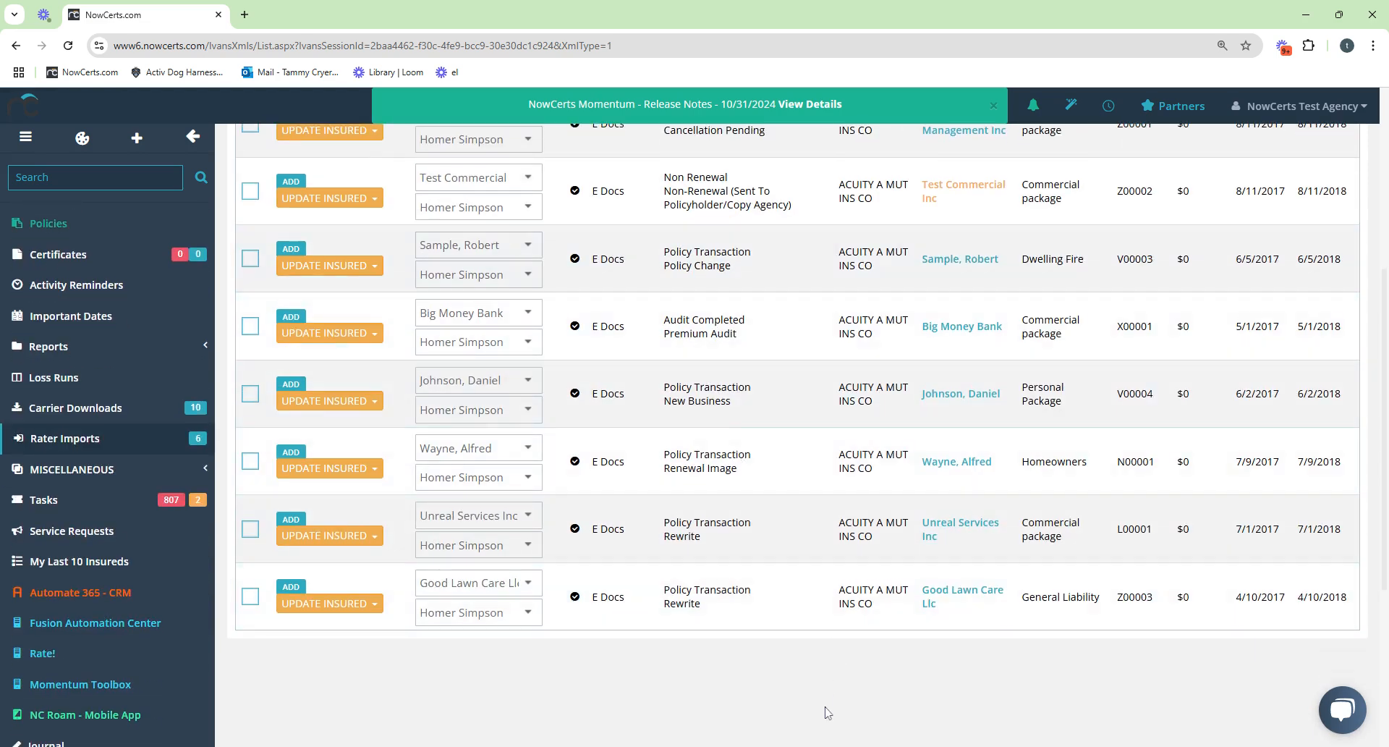
click(58, 450)
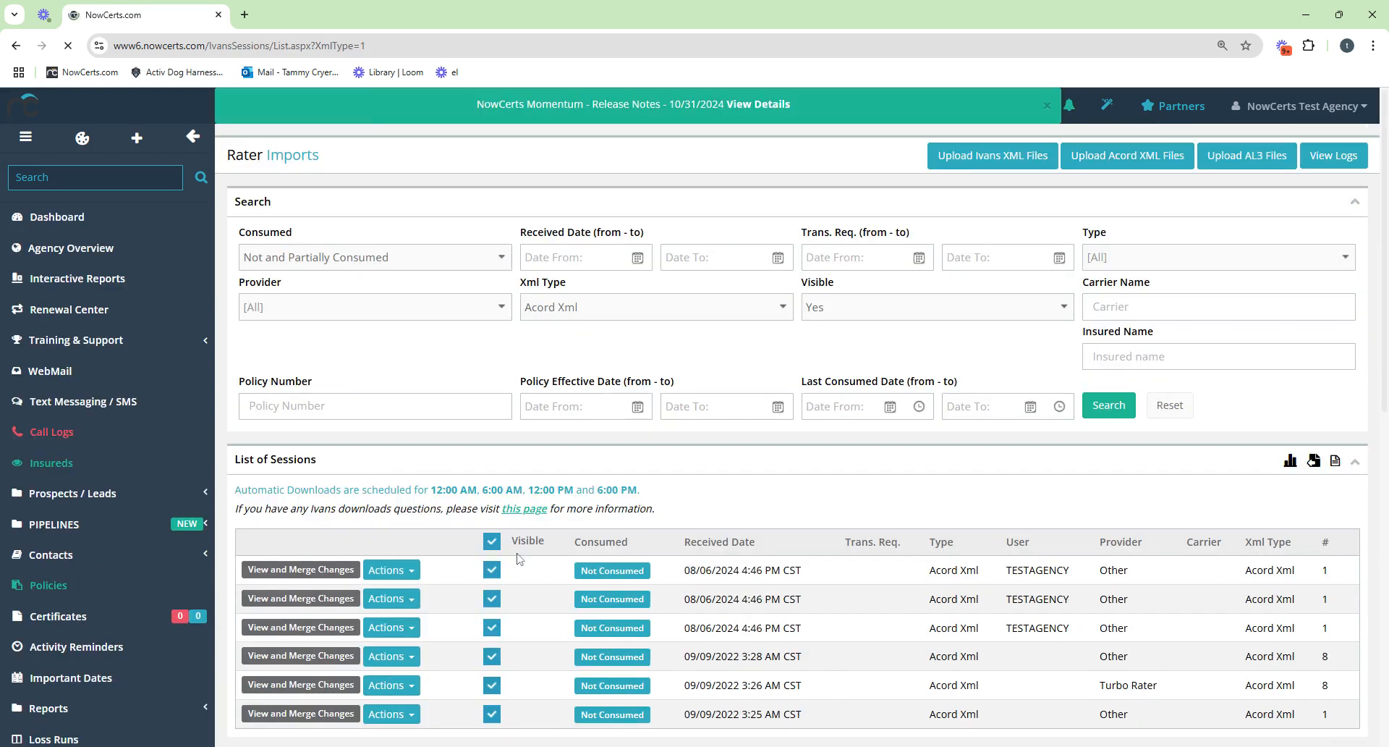
scroll(518, 548, down, 2)
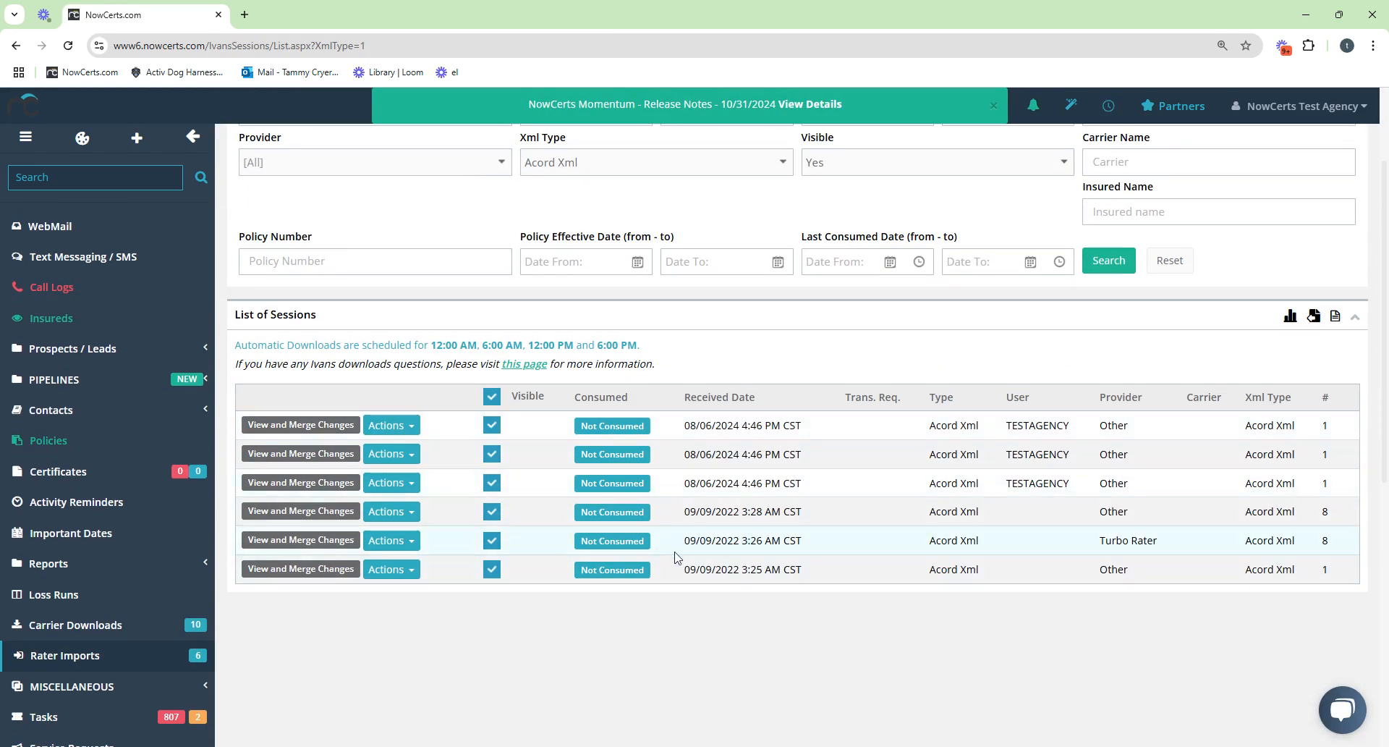